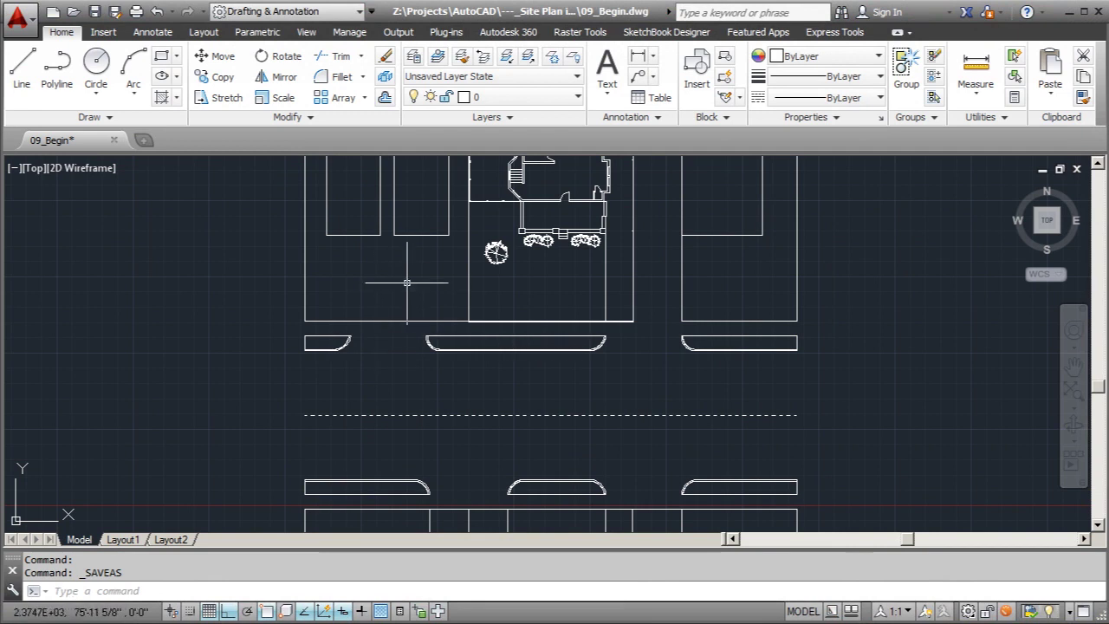
# Step: Examine the front lot, sidewalk strips and street of the site plan
pyautogui.scroll(-1, 413, 291)
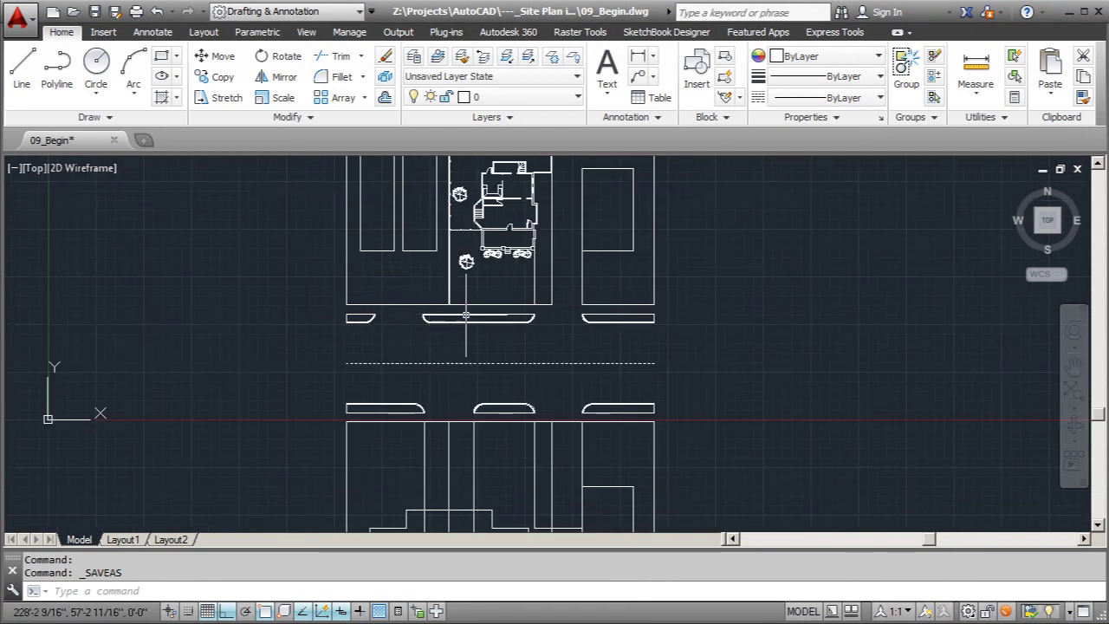
pyautogui.scroll(-1, 560, 339)
pyautogui.scroll(2, 511, 286)
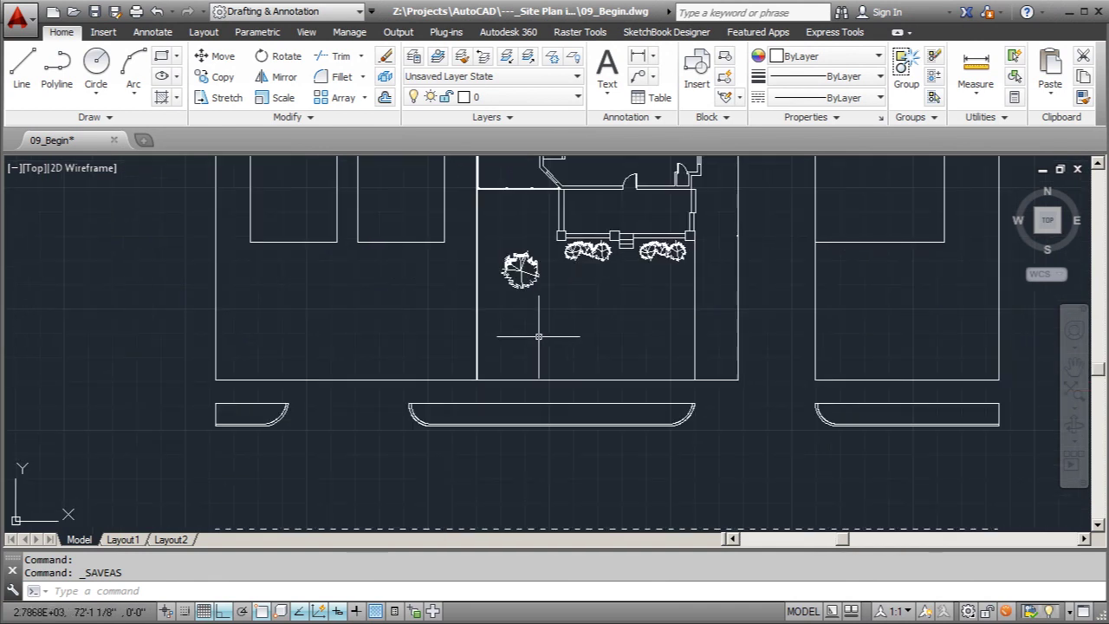
pyautogui.scroll(-1, 485, 346)
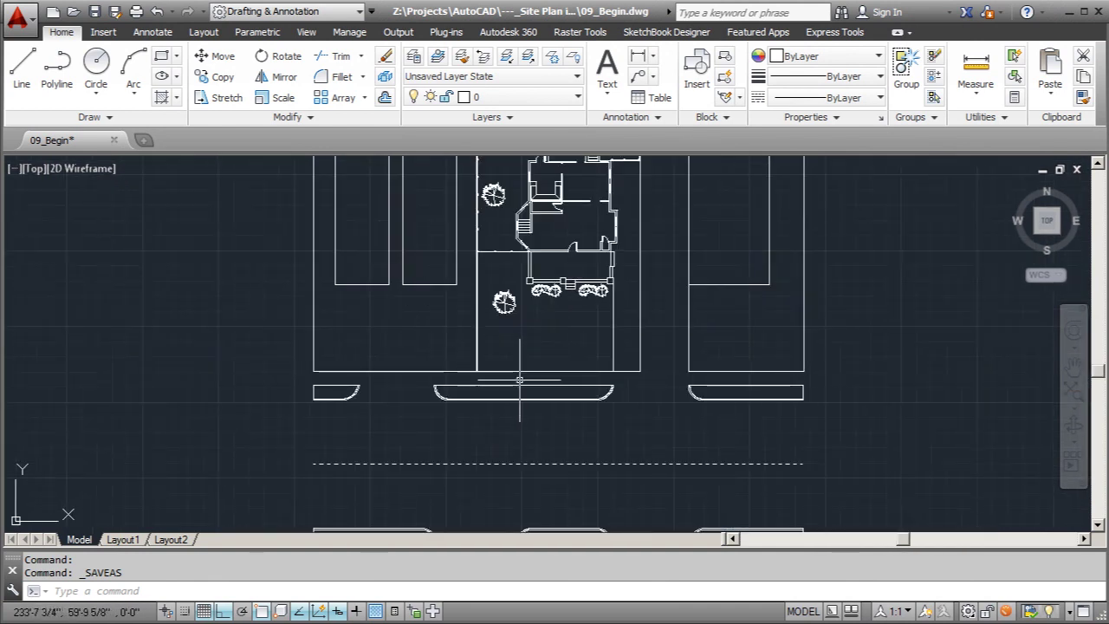
pyautogui.scroll(-1, 519, 379)
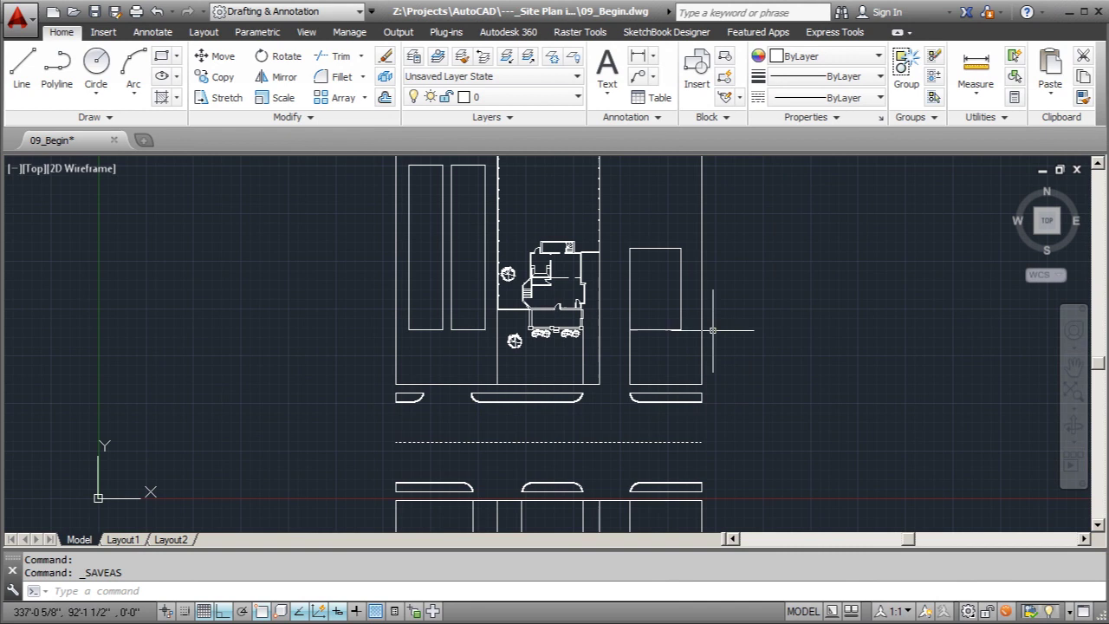
pyautogui.scroll(3, 545, 397)
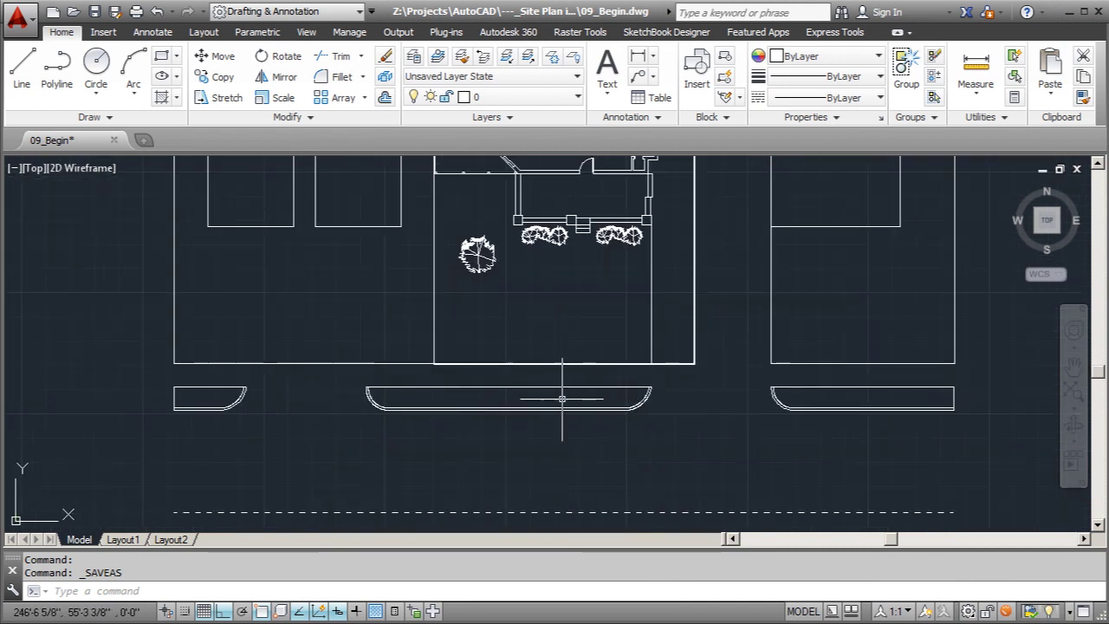
pyautogui.scroll(-1, 473, 396)
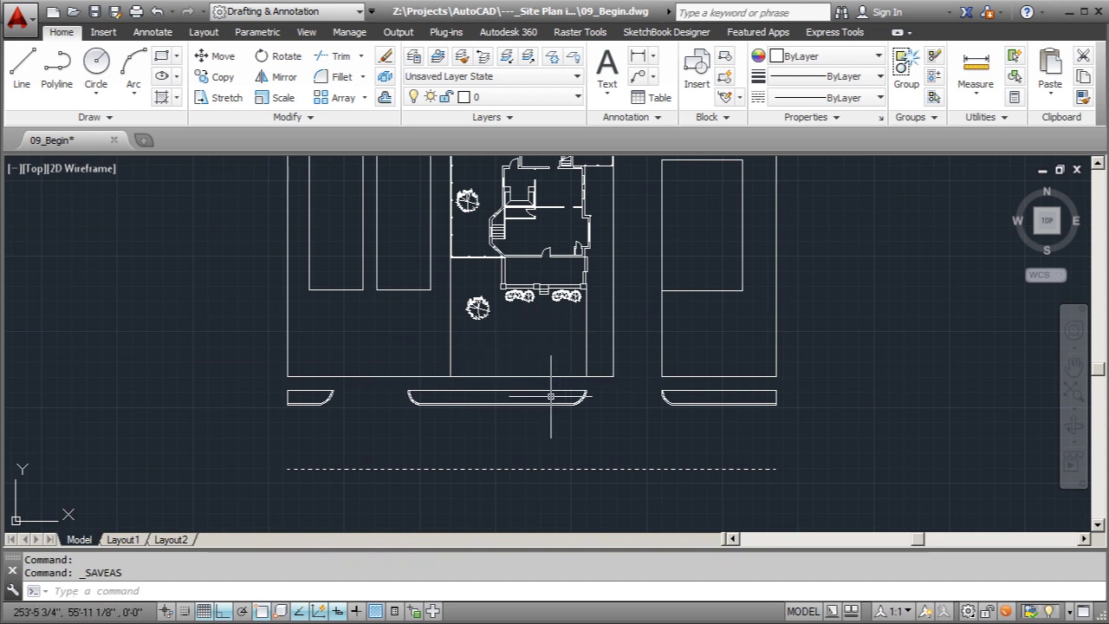
pyautogui.scroll(-1, 416, 346)
pyautogui.scroll(1, 411, 347)
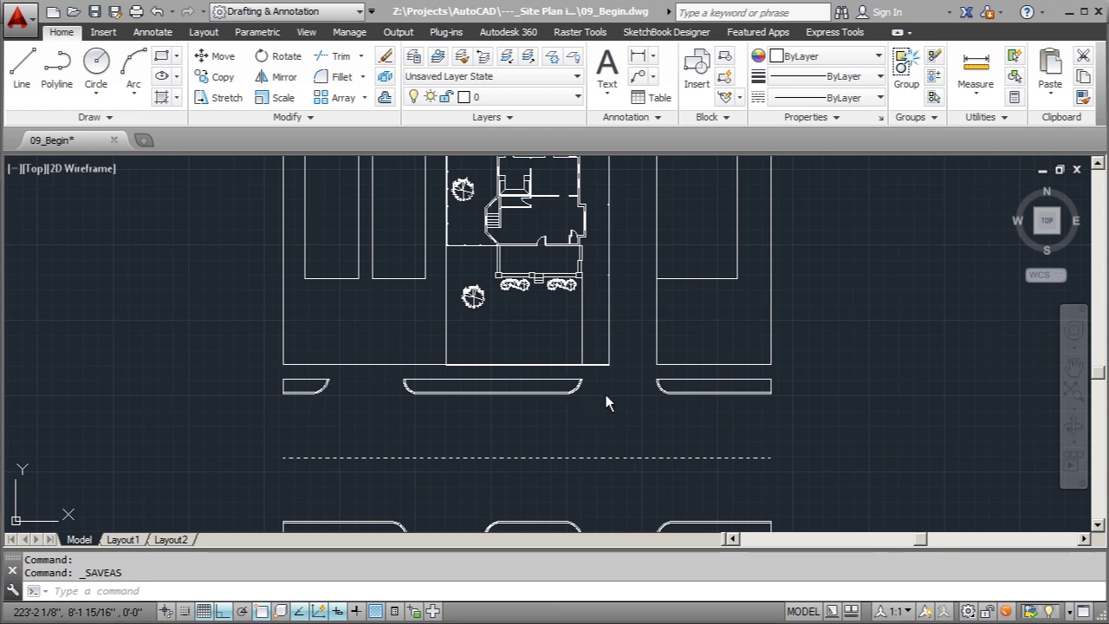
pyautogui.scroll(-3, 607, 425)
pyautogui.scroll(2, 620, 400)
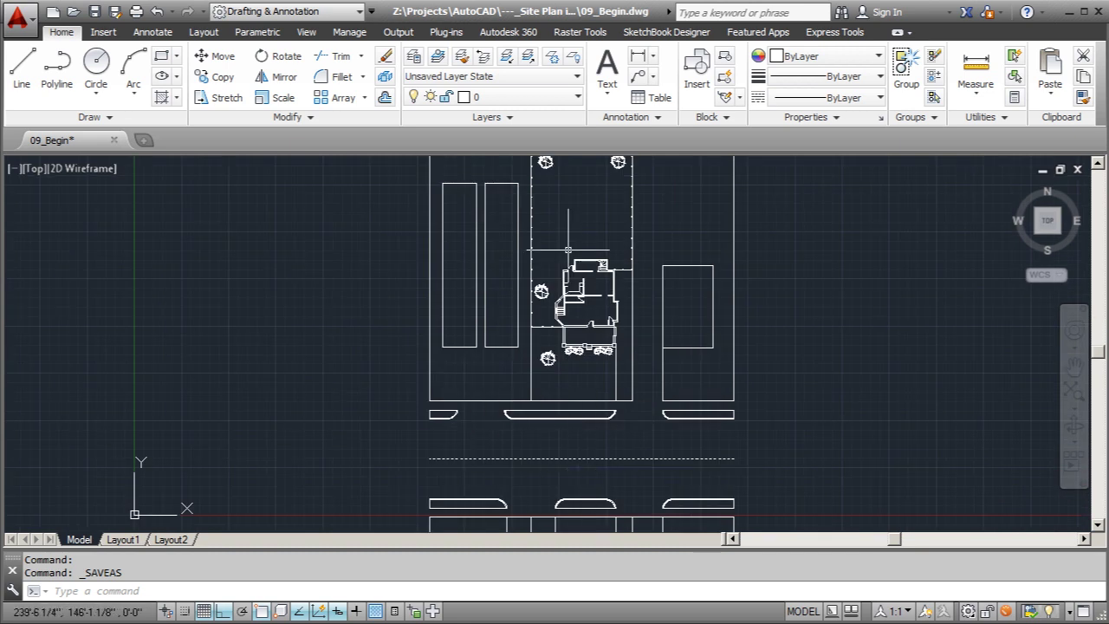
# Step: Hatch the front yard of the house lot with the GRASS pattern at a scale of 50
pyautogui.write('hatch')
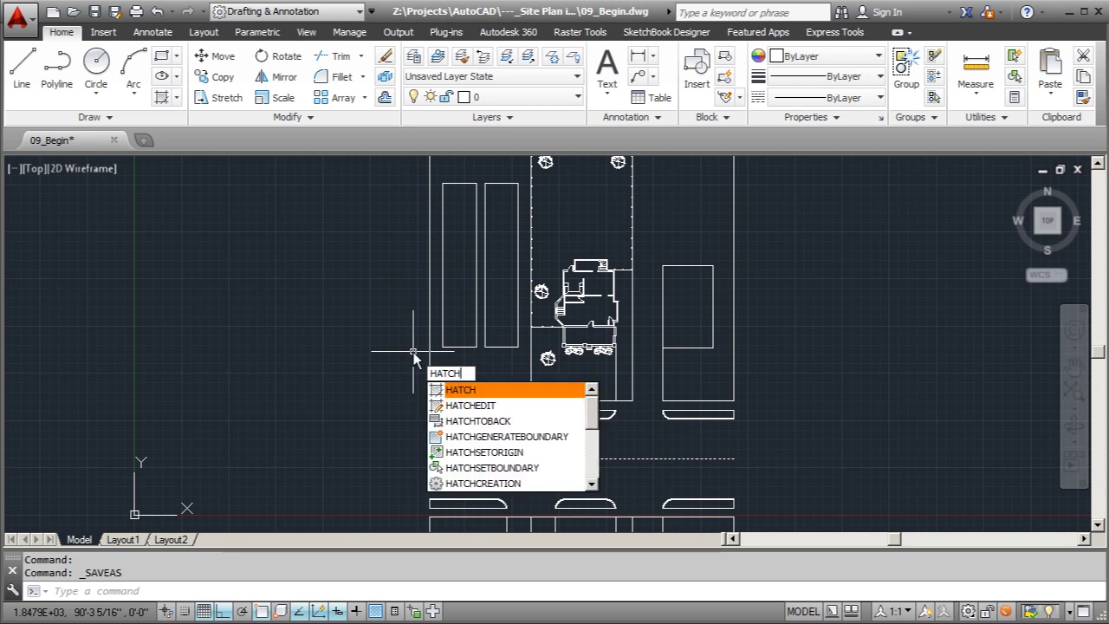
pyautogui.press('Return')
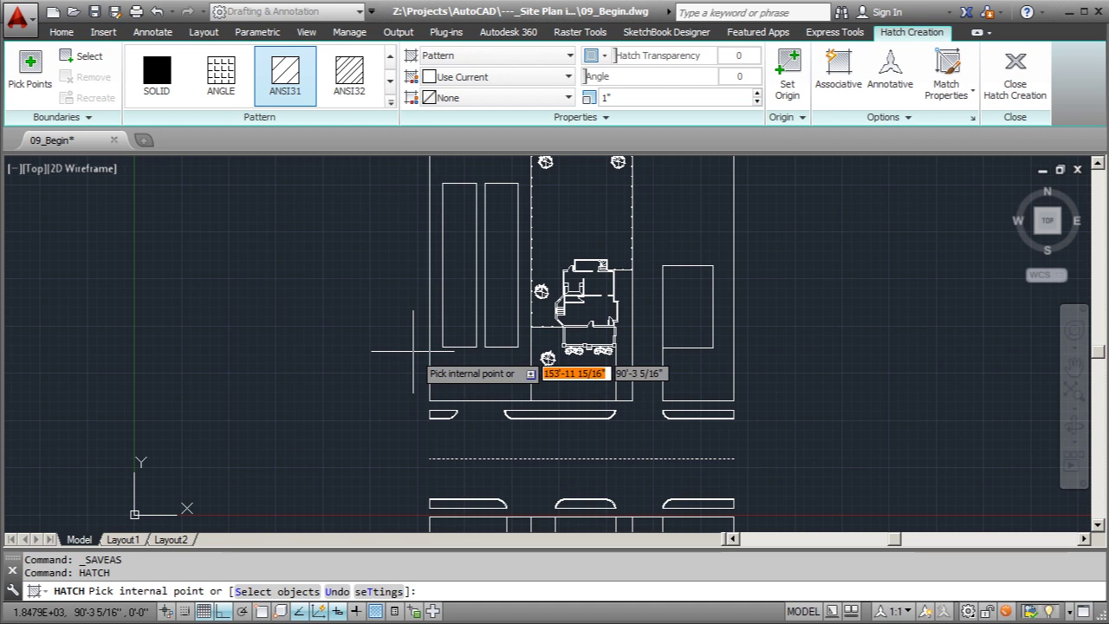
pyautogui.click(390, 82)
pyautogui.click(390, 81)
pyautogui.click(390, 81)
pyautogui.click(390, 81)
pyautogui.click(390, 82)
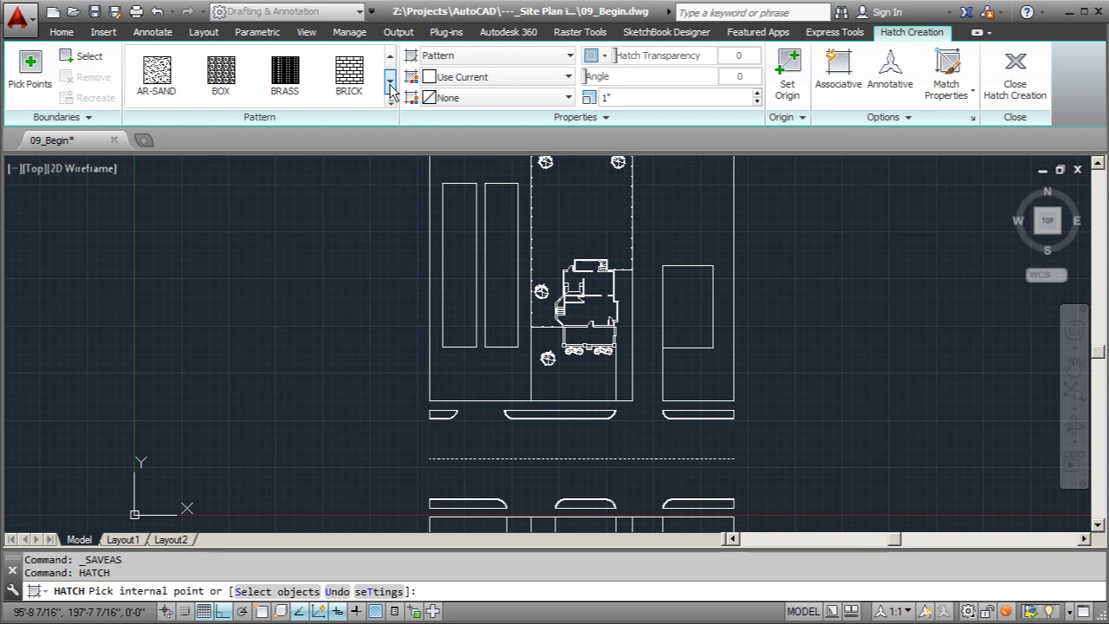
pyautogui.click(390, 82)
pyautogui.click(390, 81)
pyautogui.click(390, 81)
pyautogui.click(390, 81)
pyautogui.click(390, 81)
pyautogui.click(390, 82)
pyautogui.click(389, 81)
pyautogui.click(390, 55)
pyautogui.click(284, 74)
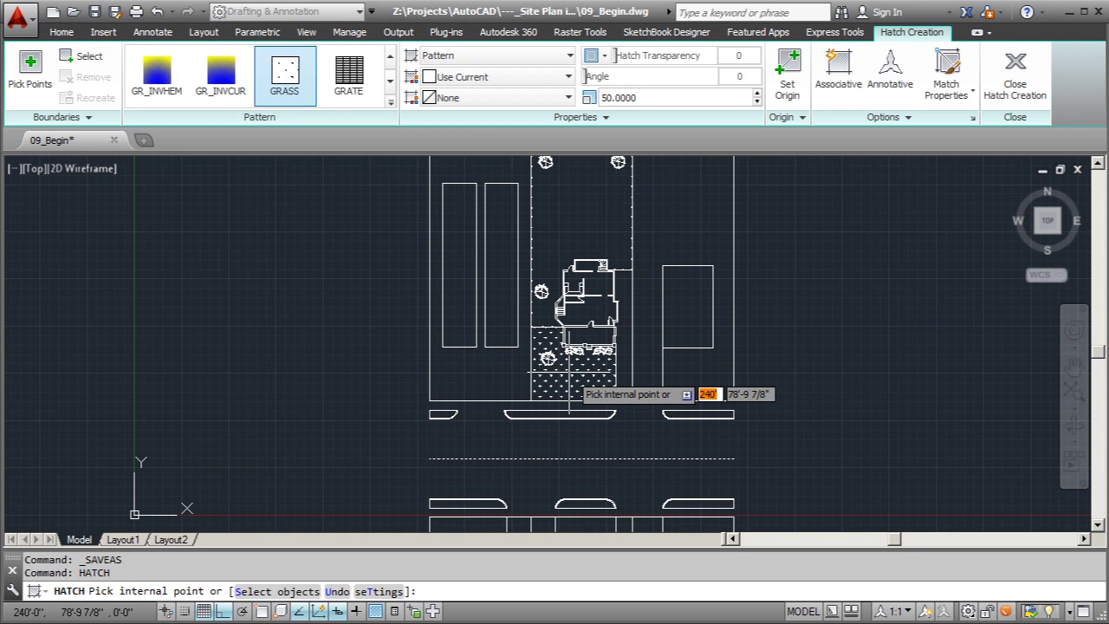
pyautogui.click(575, 380)
pyautogui.scroll(5, 570, 380)
pyautogui.scroll(2, 571, 382)
pyautogui.scroll(-4, 507, 396)
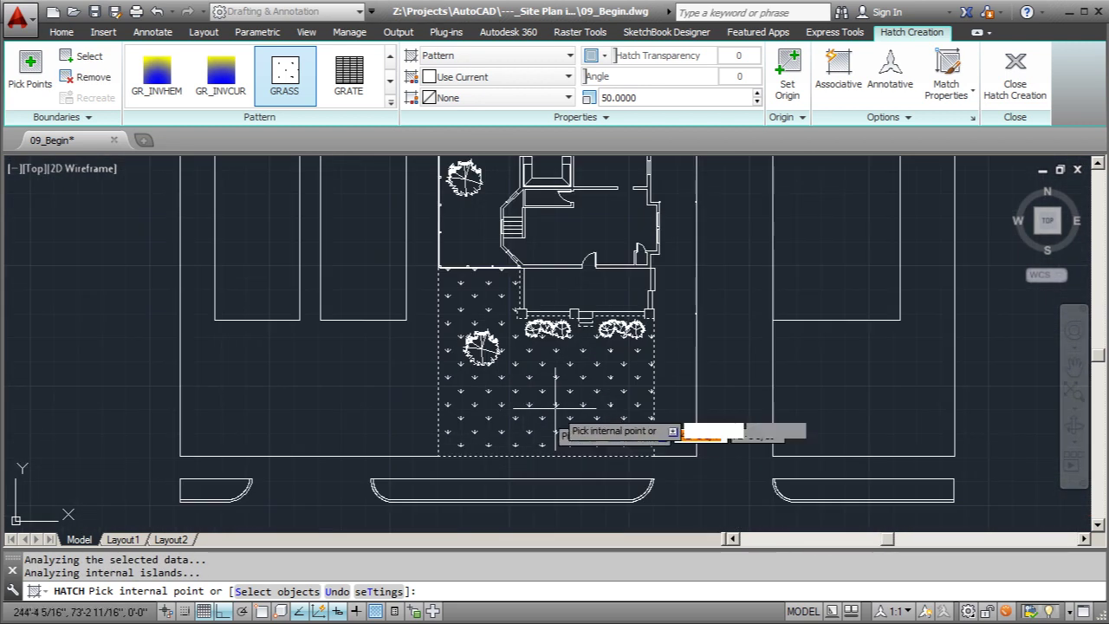
pyautogui.press('Escape')
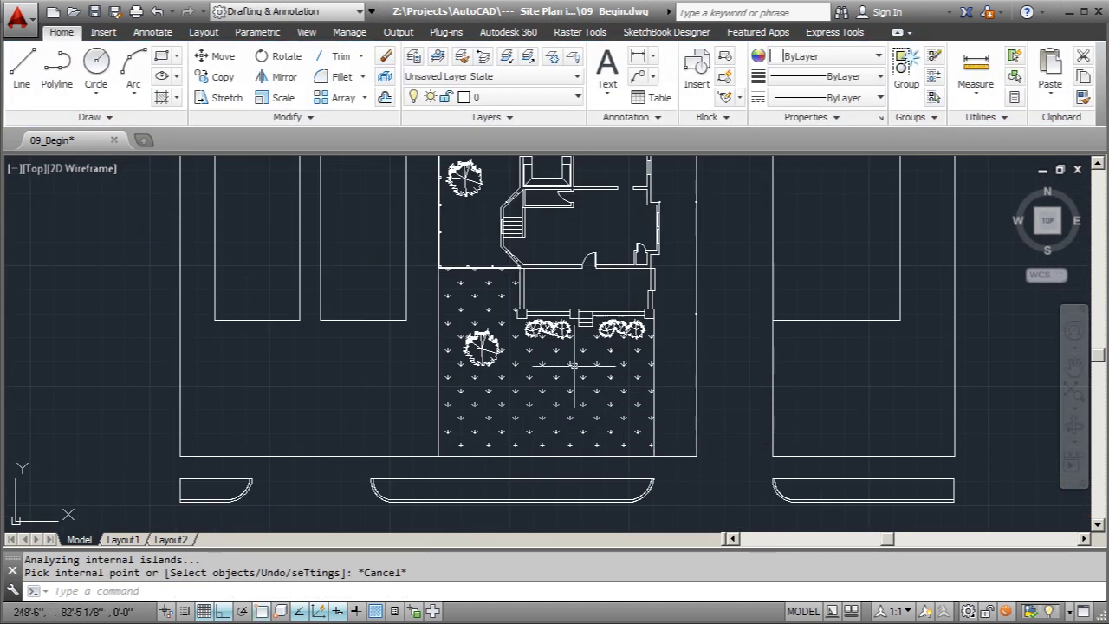
# Step: Inspect the grass hatch in the front yard and erase it
pyautogui.scroll(3, 564, 376)
pyautogui.scroll(-5, 554, 364)
pyautogui.scroll(4, 564, 378)
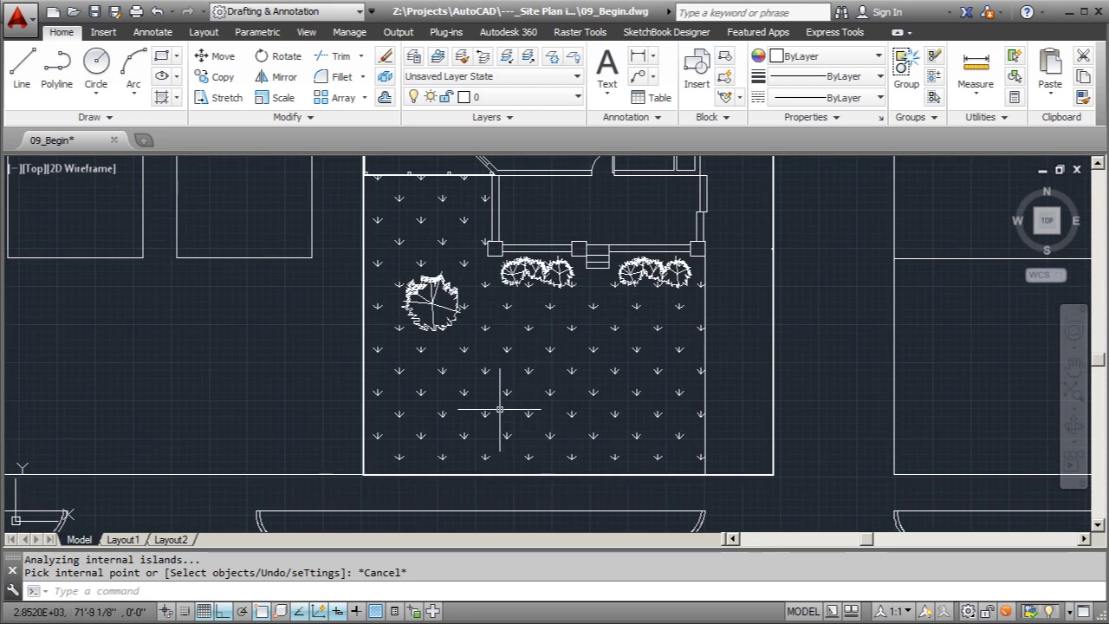
pyautogui.scroll(-2, 476, 364)
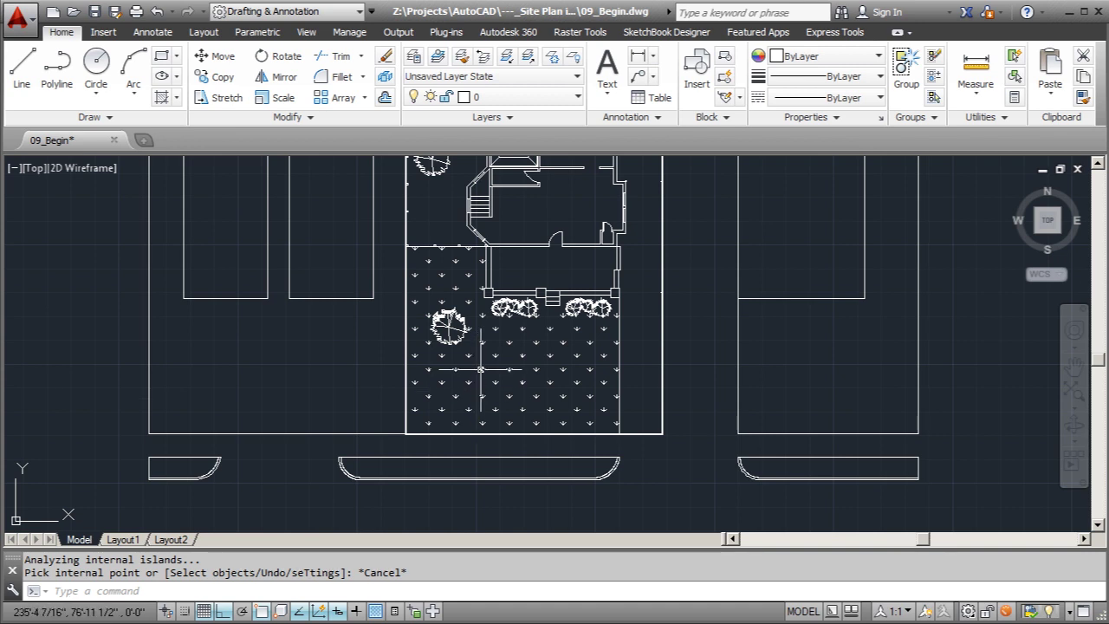
pyautogui.moveTo(481, 370)
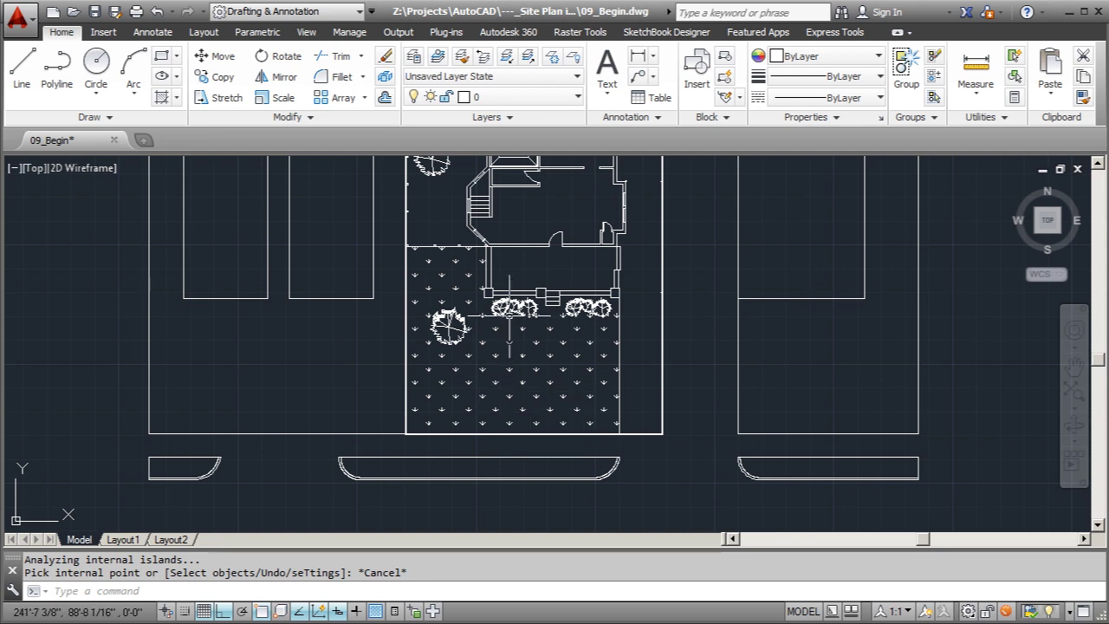
pyautogui.click(542, 337)
pyautogui.rightClick(524, 345)
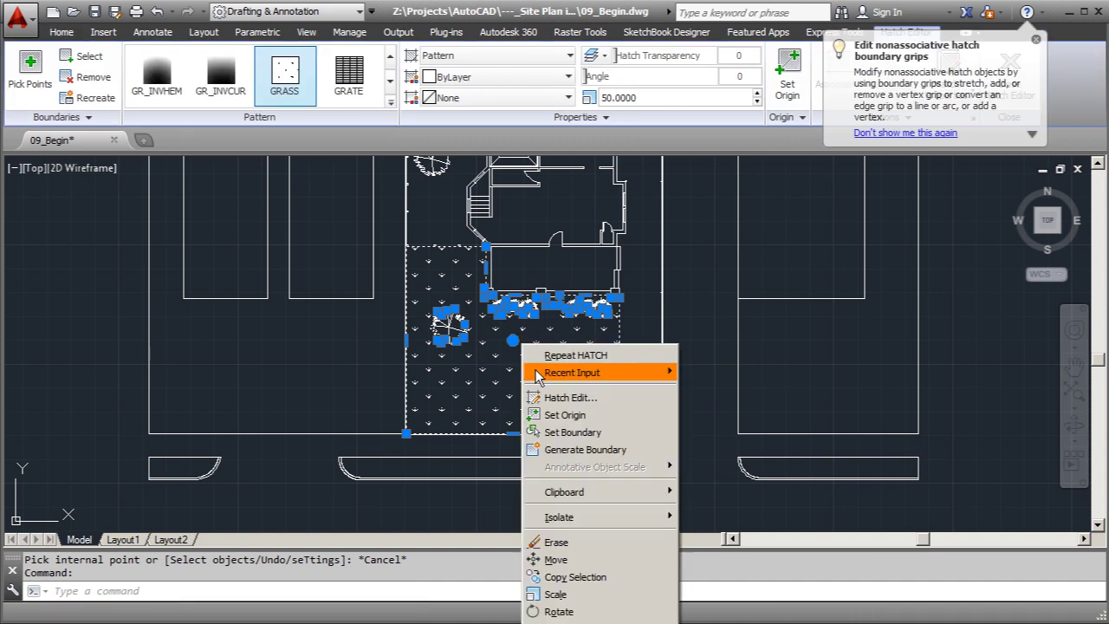
pyautogui.click(558, 543)
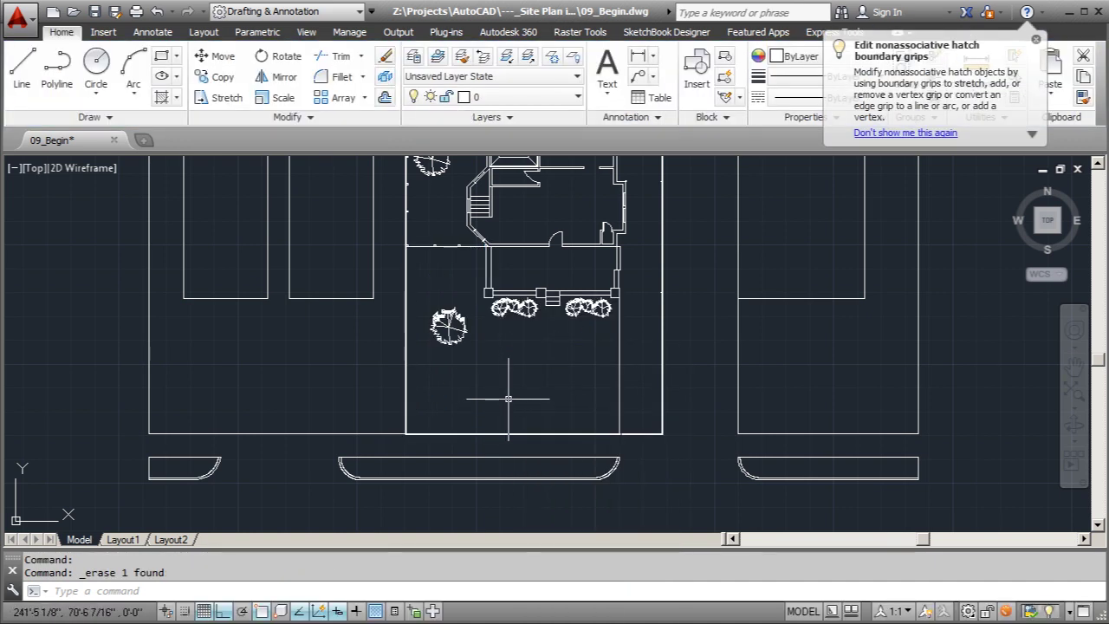
# Step: Start a new hatch with the AR-SAND pattern at scale 50 and apply it to the front yard around the tree and shrubs
pyautogui.write('hatch')
pyautogui.press('Return')
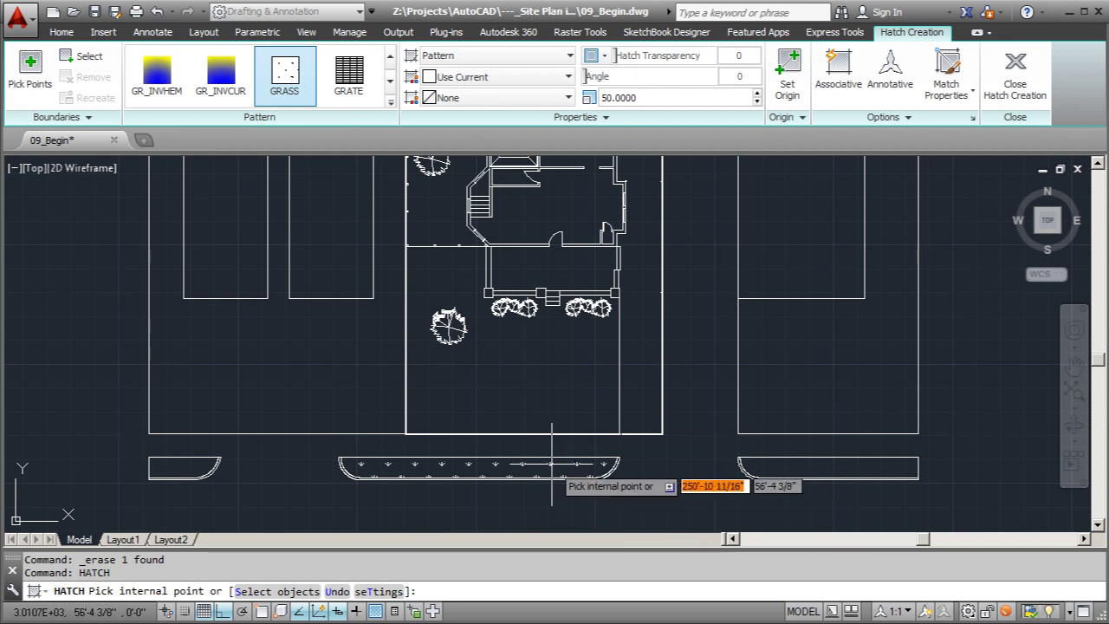
pyautogui.click(390, 83)
pyautogui.click(391, 83)
pyautogui.click(391, 82)
pyautogui.click(390, 82)
pyautogui.click(391, 82)
pyautogui.click(391, 83)
pyautogui.click(391, 82)
pyautogui.click(390, 65)
pyautogui.click(390, 65)
pyautogui.click(390, 65)
pyautogui.click(390, 65)
pyautogui.click(390, 65)
pyautogui.click(389, 65)
pyautogui.click(390, 65)
pyautogui.click(390, 65)
pyautogui.click(389, 65)
pyautogui.click(390, 65)
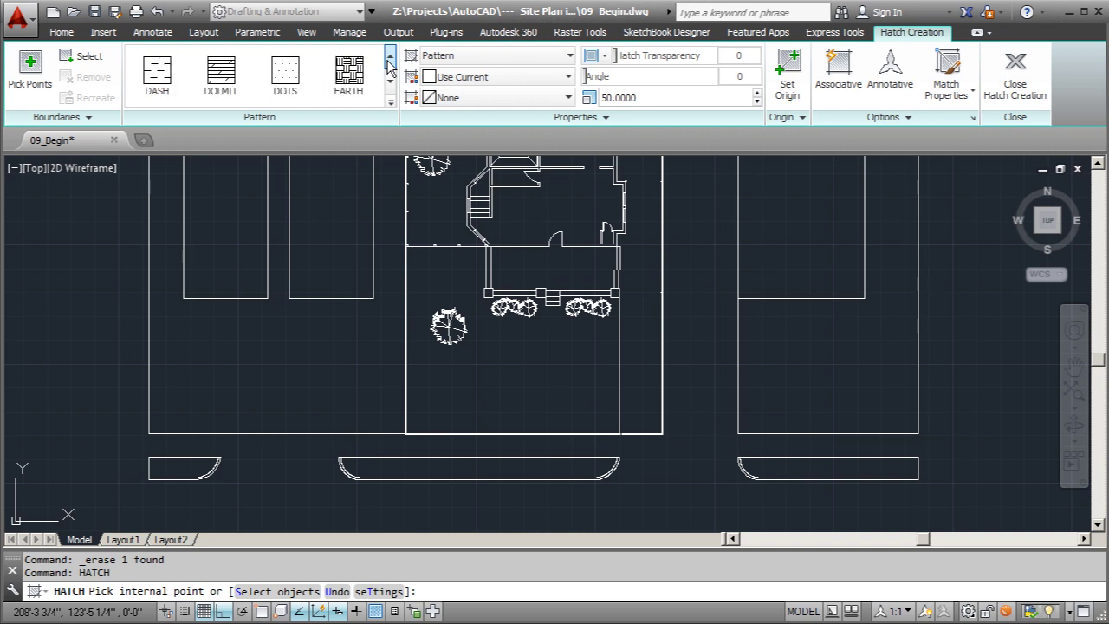
pyautogui.click(389, 65)
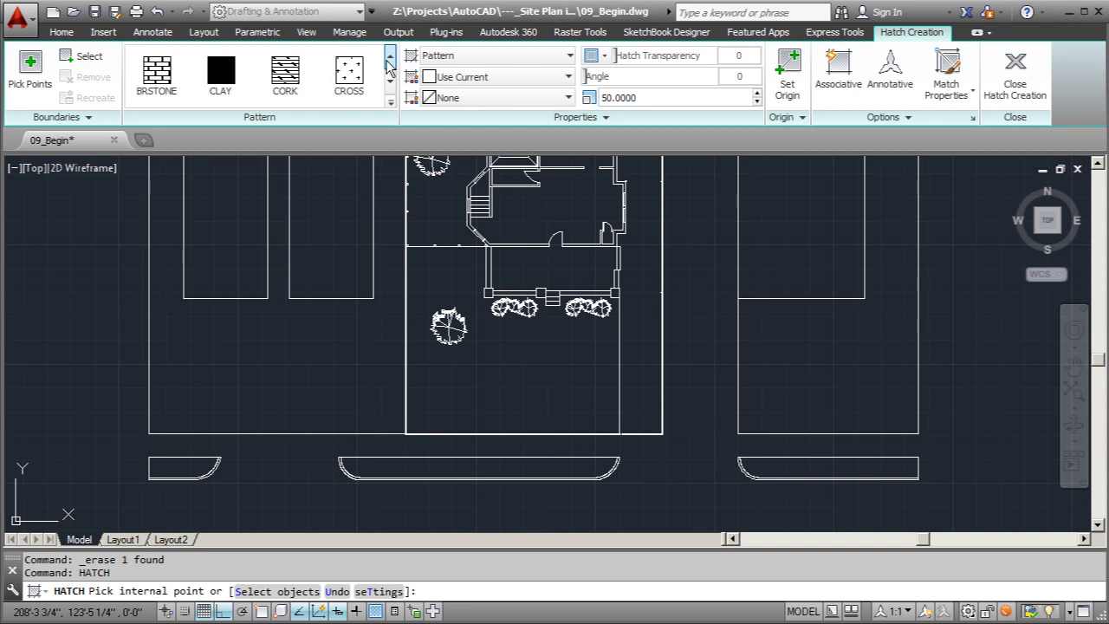
pyautogui.click(390, 65)
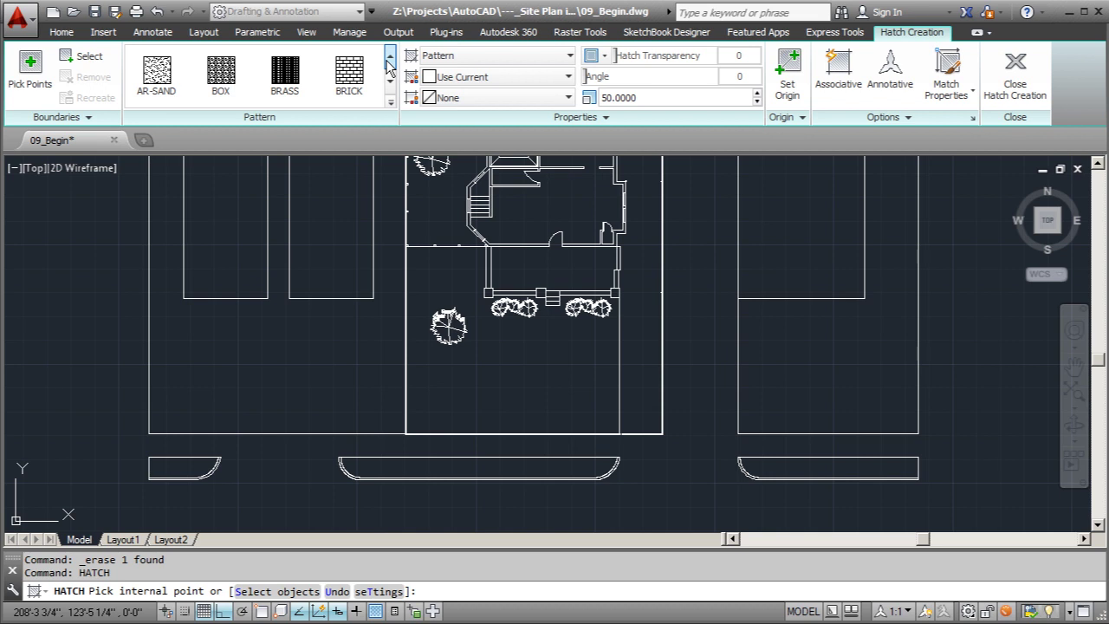
pyautogui.click(163, 77)
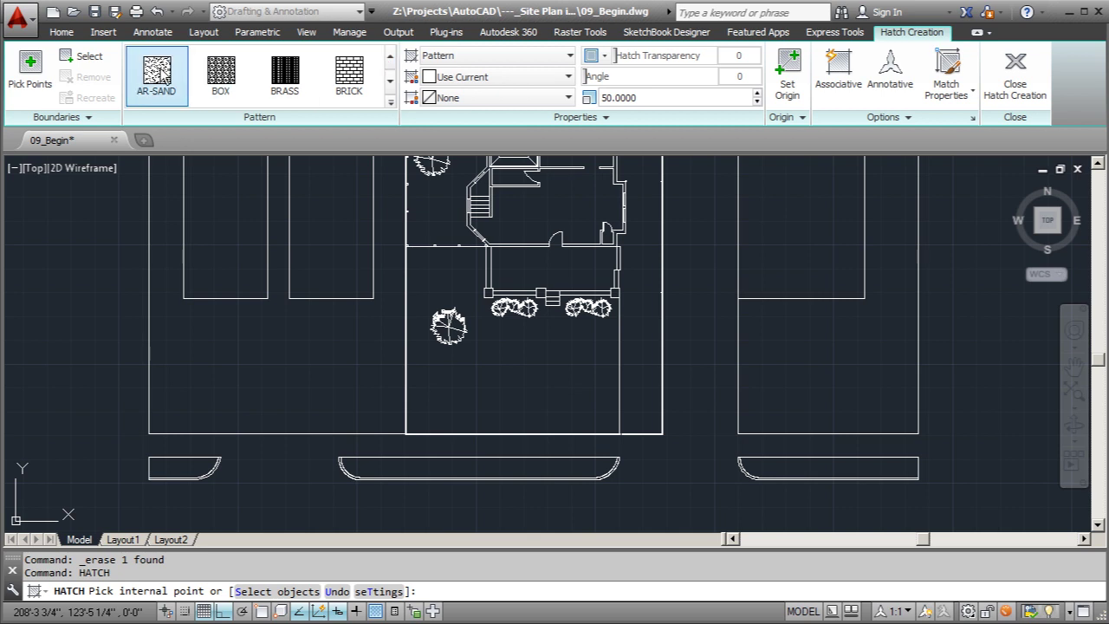
pyautogui.click(520, 400)
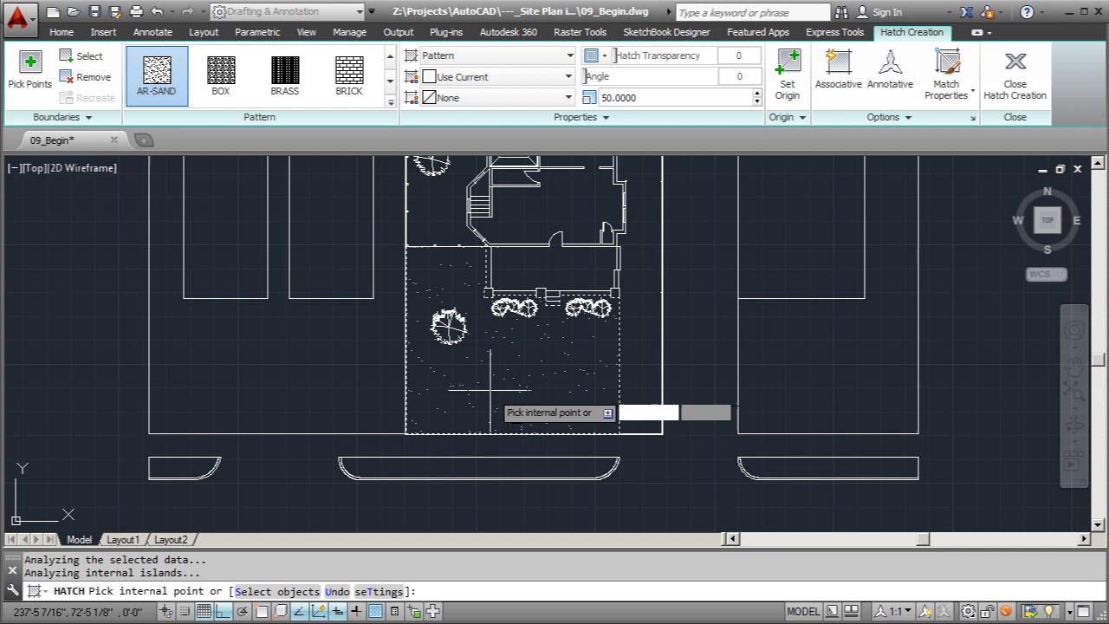
pyautogui.scroll(2, 486, 376)
pyautogui.scroll(-2, 502, 397)
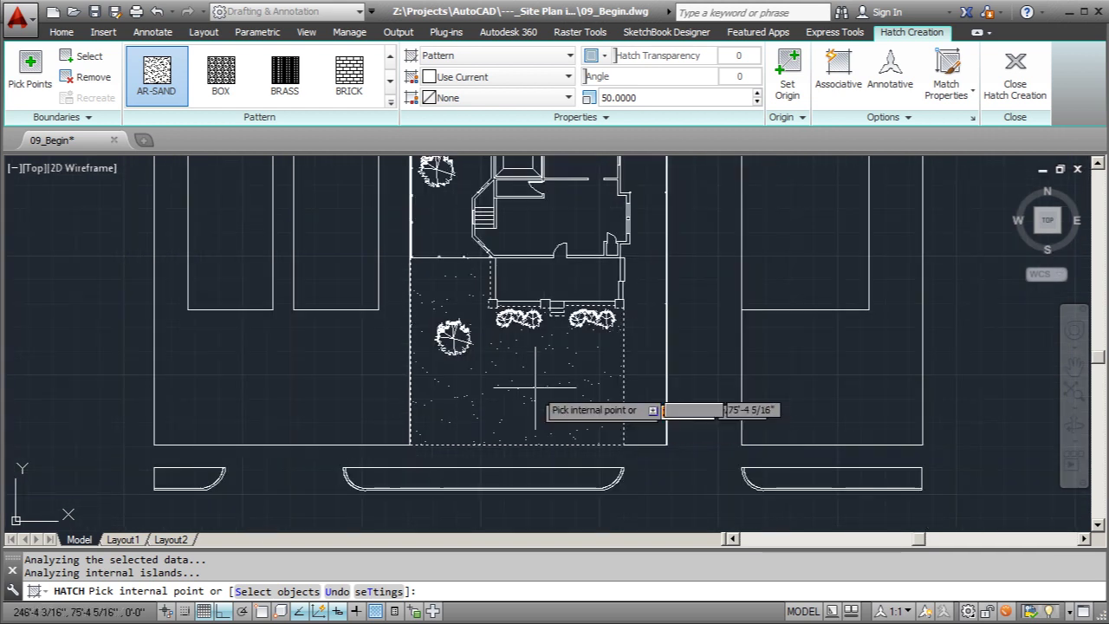
pyautogui.scroll(-2, 597, 425)
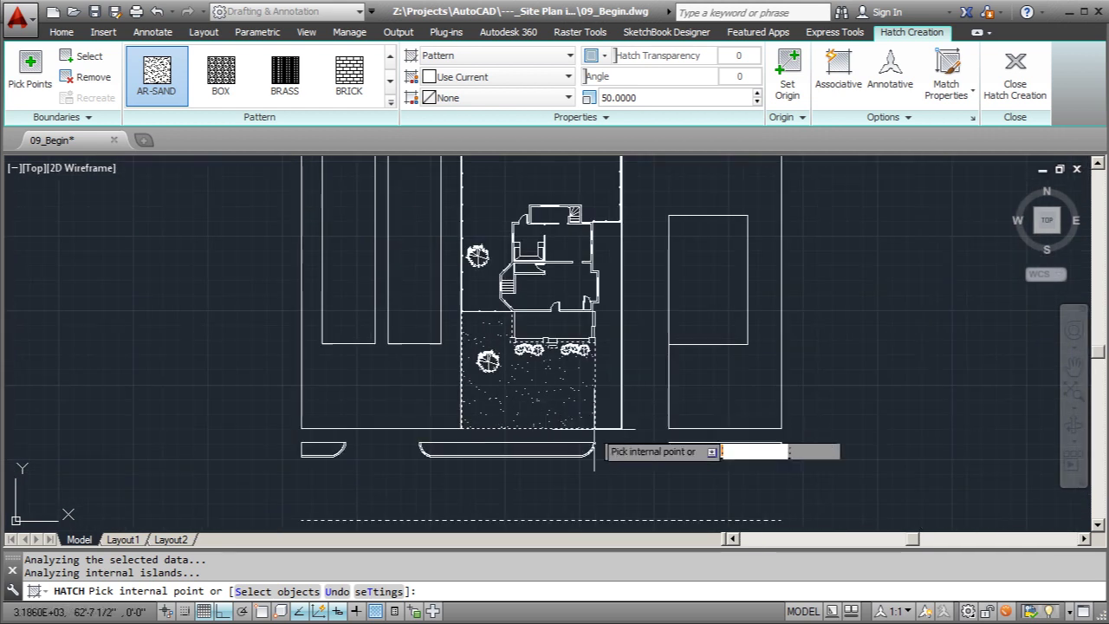
pyautogui.scroll(2, 541, 385)
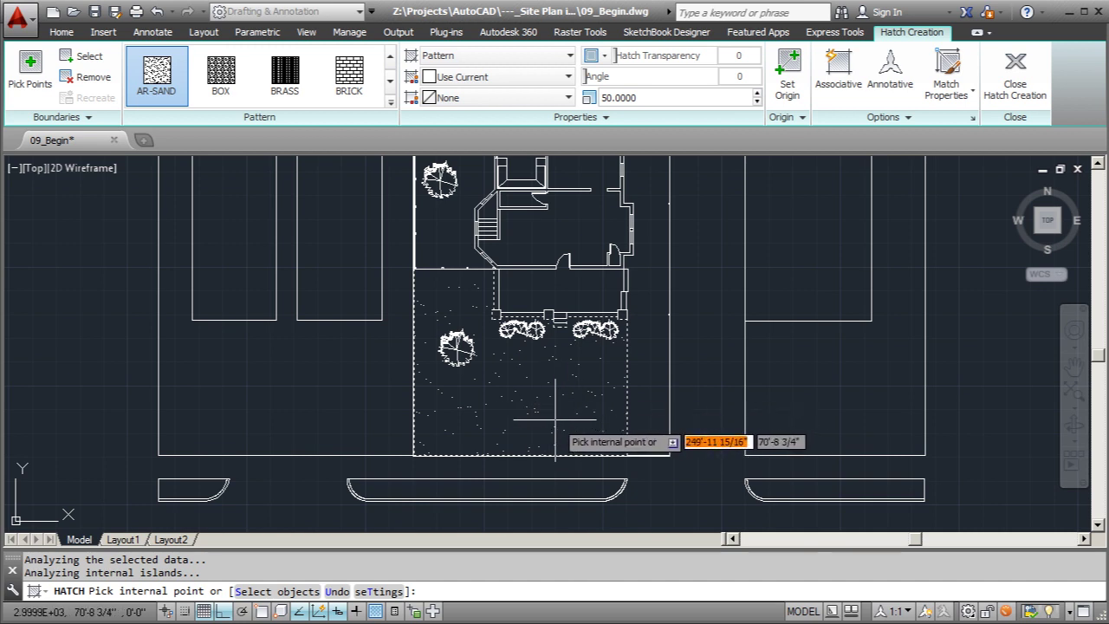
# Step: Add the back yard area behind the house to the AR-SAND hatch and end the hatch command
pyautogui.scroll(-1, 429, 396)
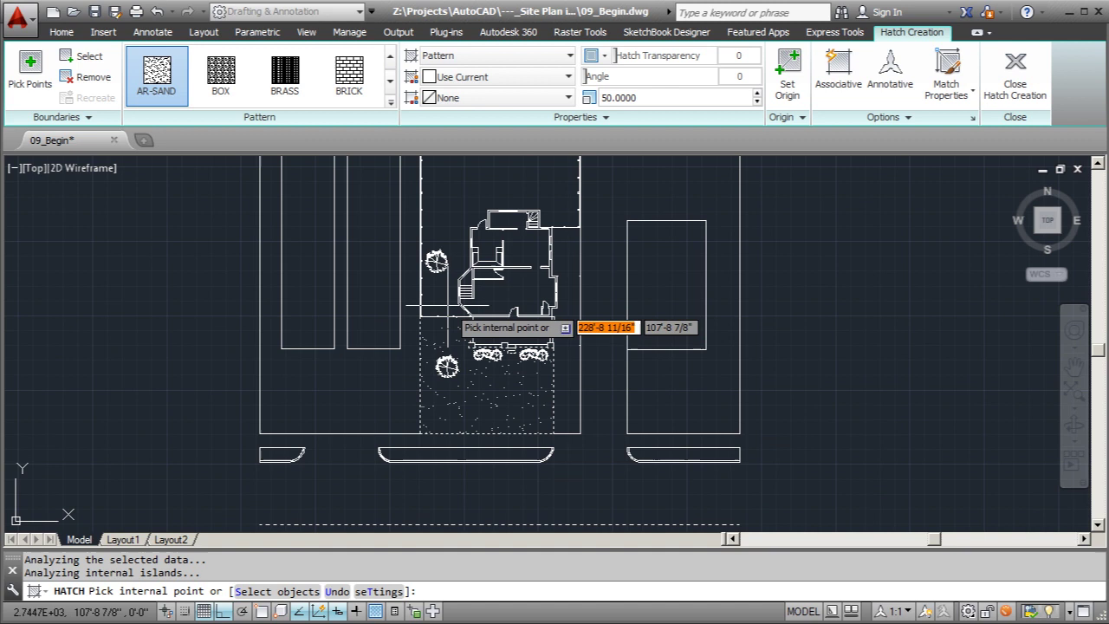
pyautogui.scroll(-1, 475, 401)
pyautogui.click(480, 216)
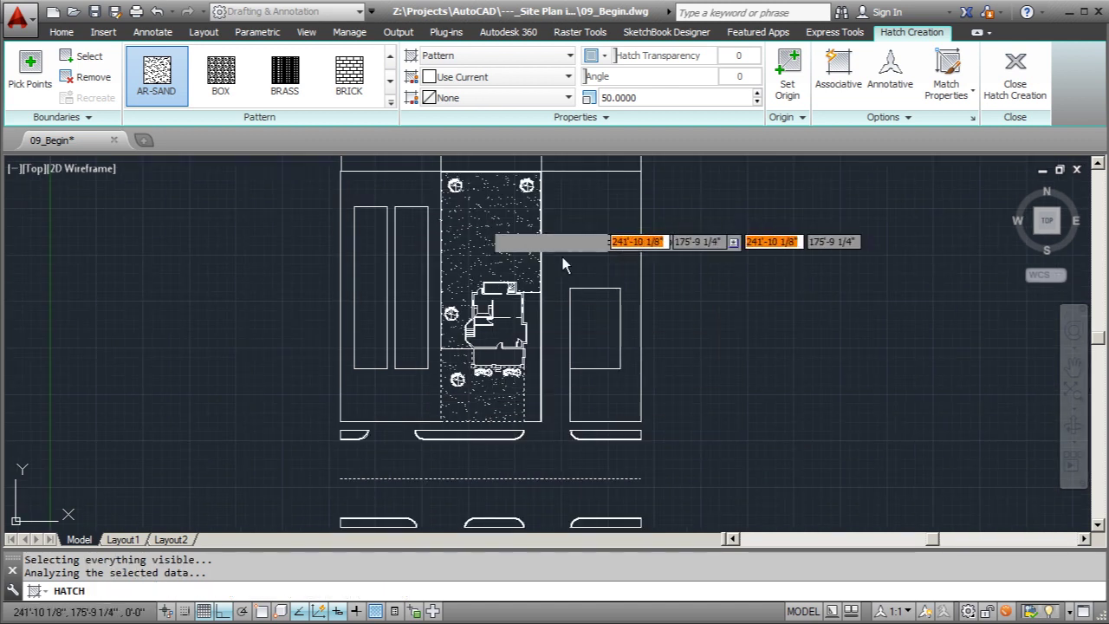
pyautogui.scroll(2, 442, 403)
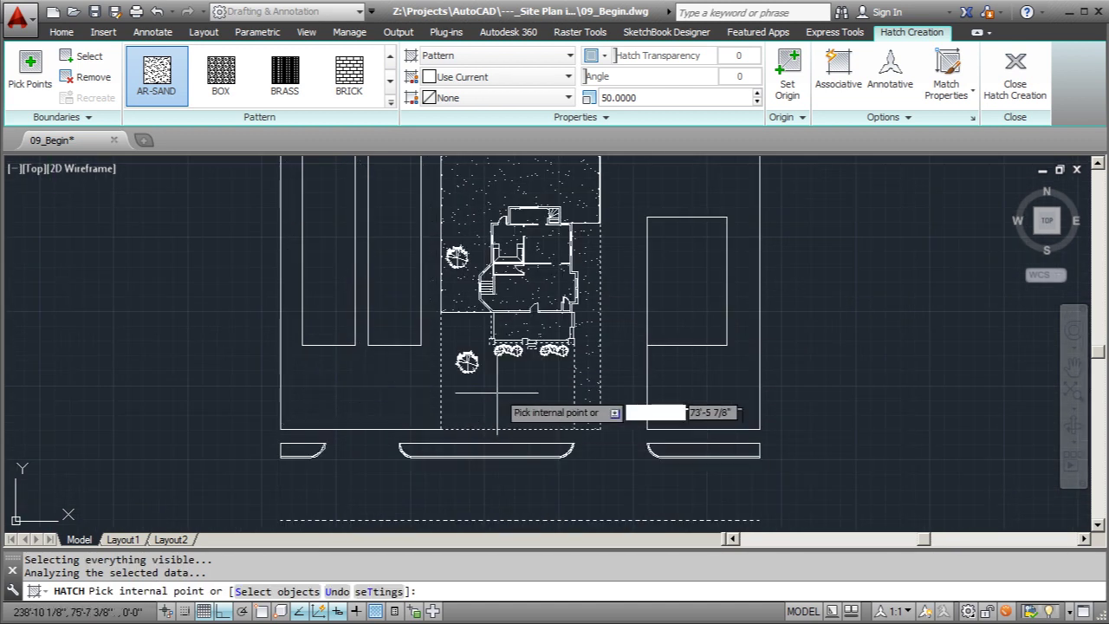
pyautogui.scroll(-4, 518, 403)
pyautogui.scroll(2, 546, 347)
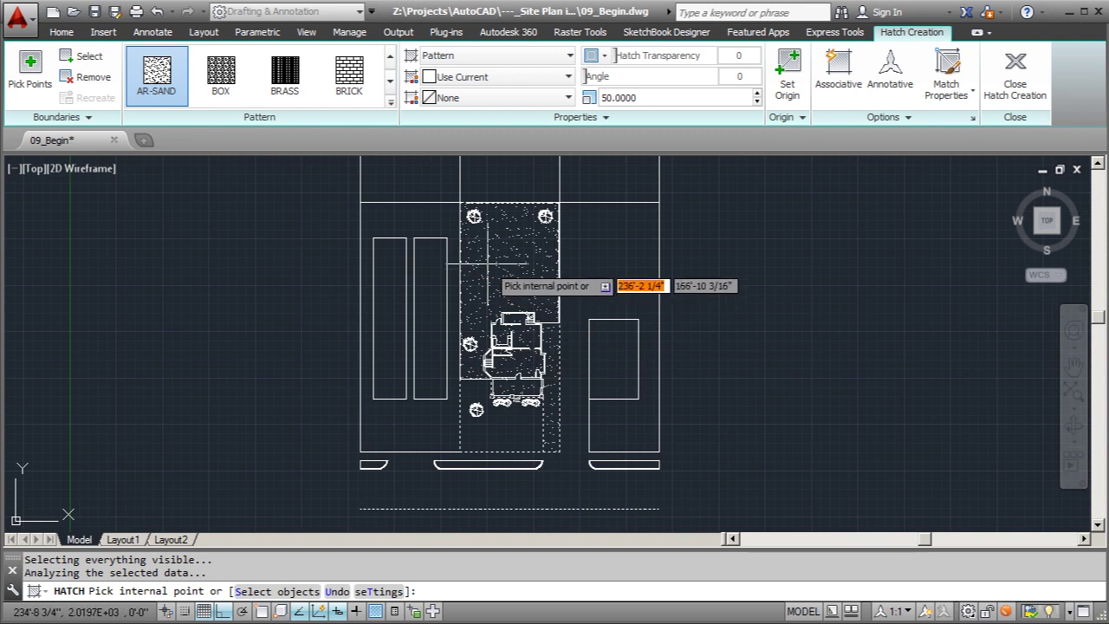
pyautogui.press('Escape')
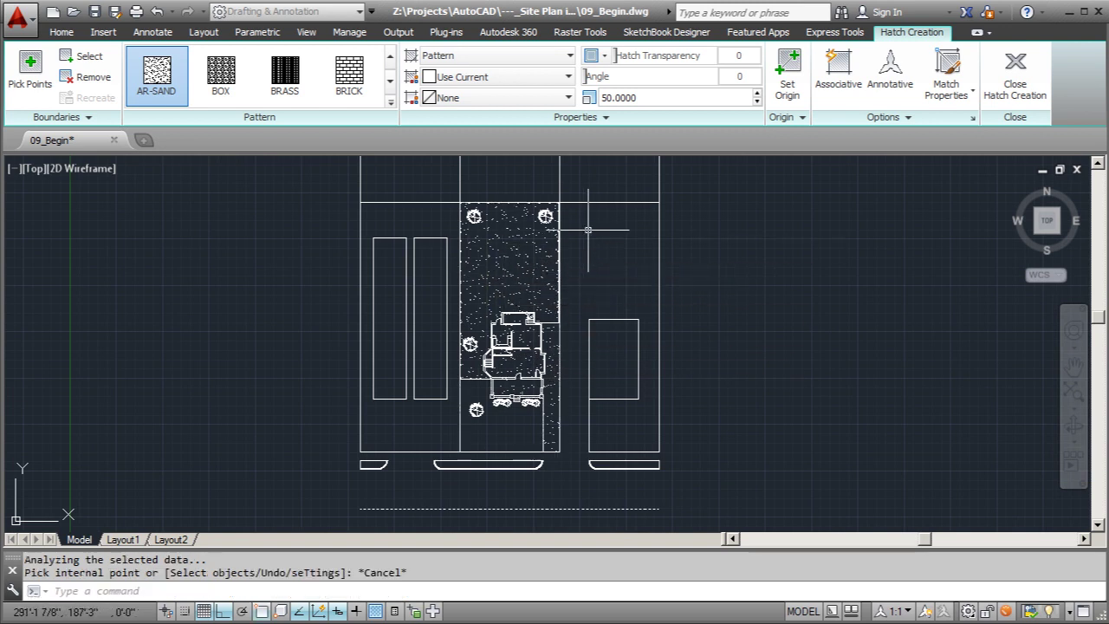
pyautogui.scroll(2, 467, 433)
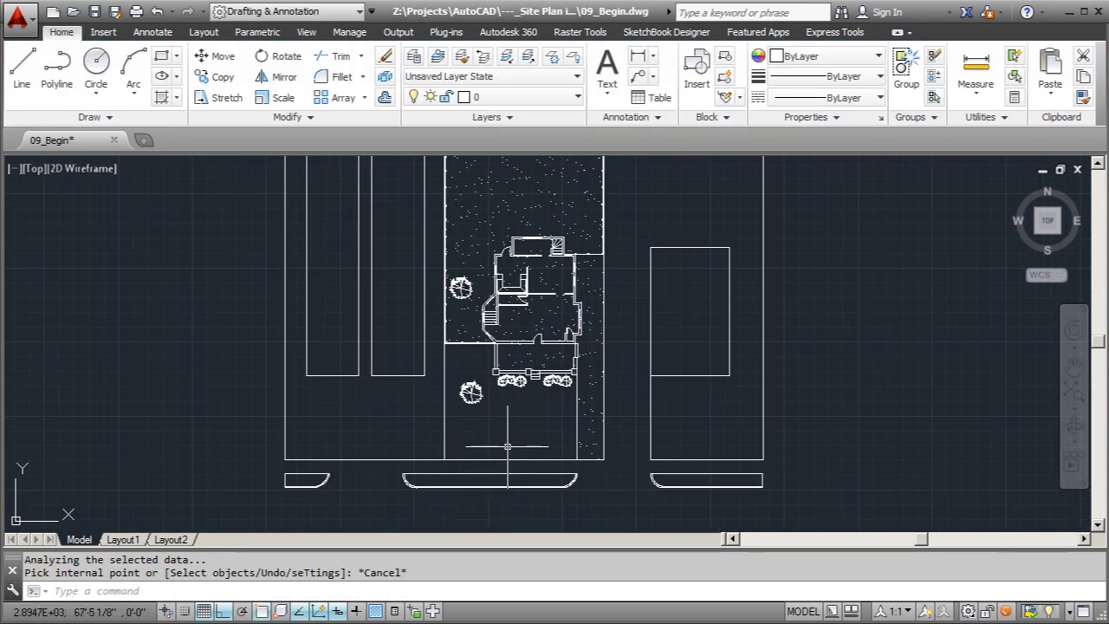
pyautogui.scroll(-2, 464, 438)
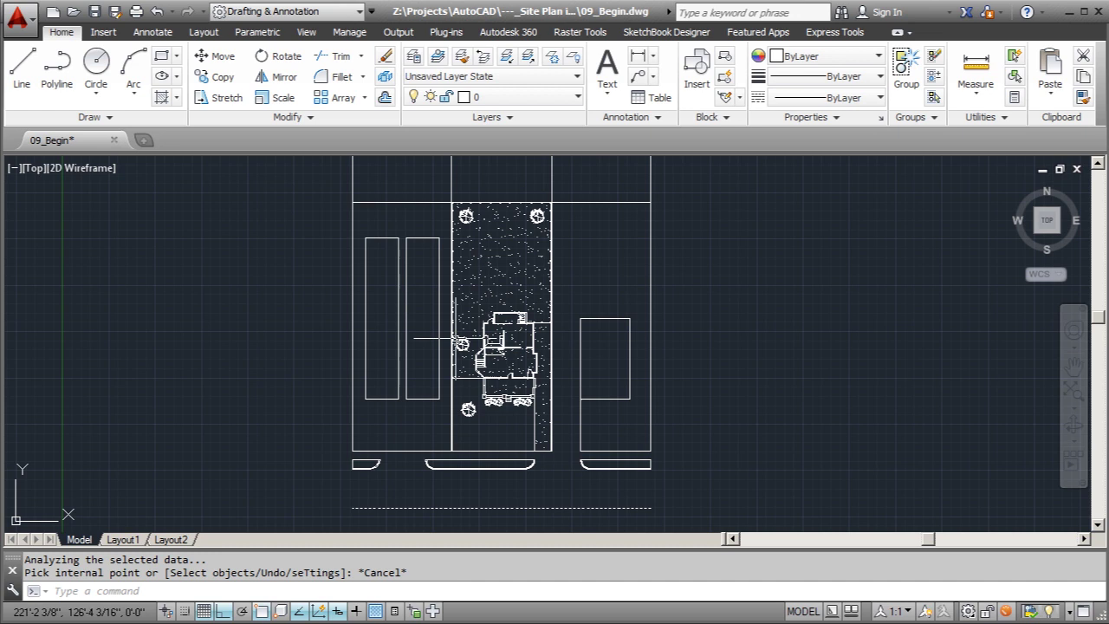
# Step: Erase the AR-SAND hatch that covers the yards and the inside of the house
pyautogui.scroll(5, 449, 327)
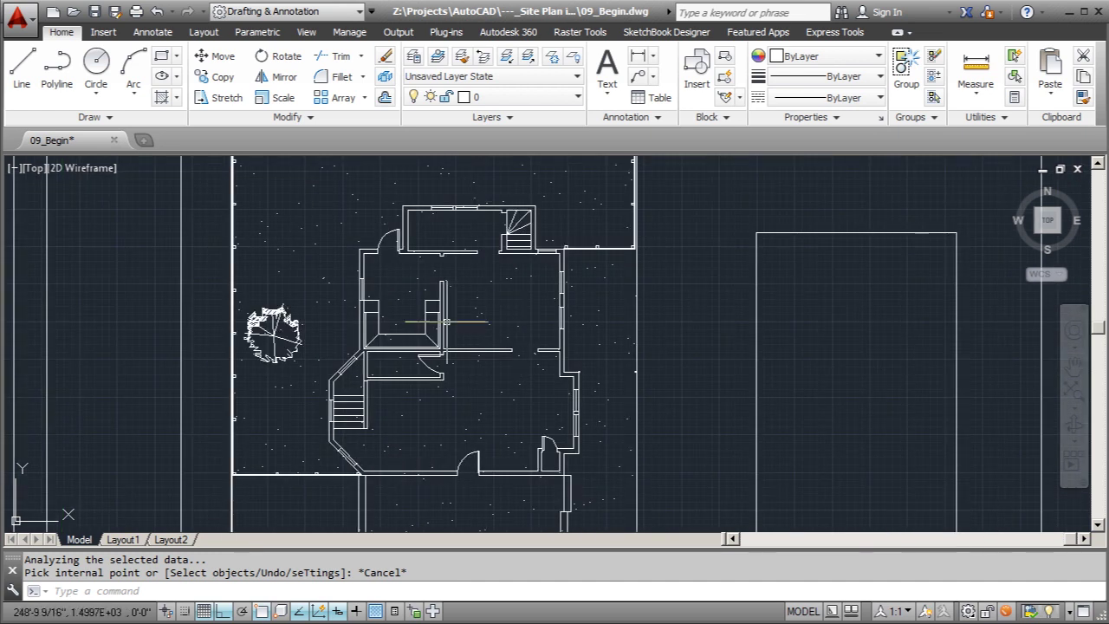
pyautogui.click(490, 282)
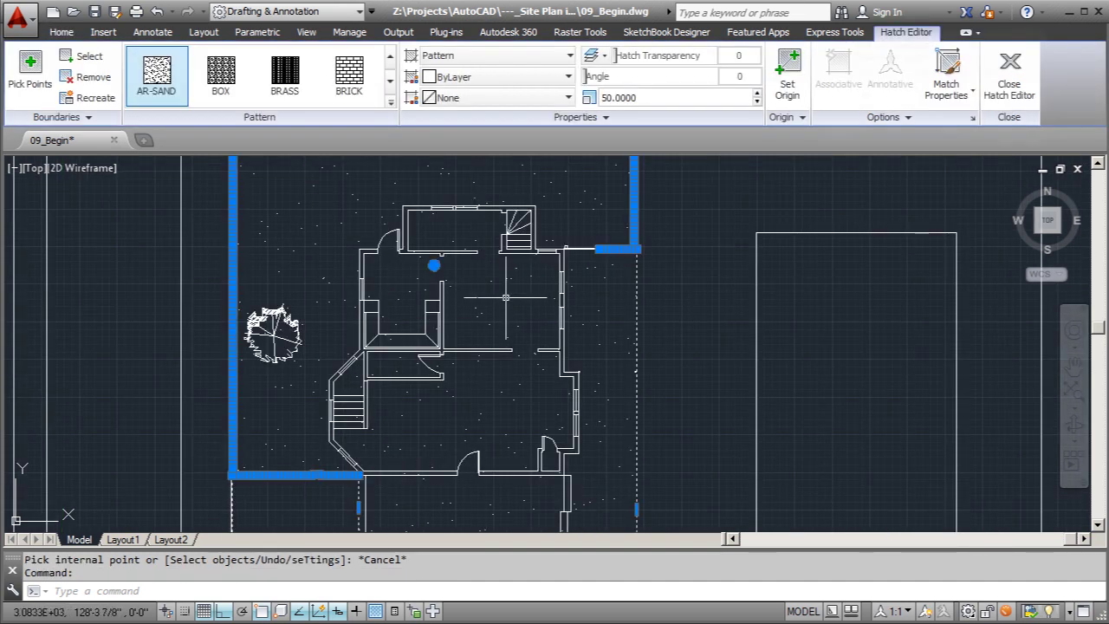
pyautogui.rightClick(497, 295)
pyautogui.click(530, 490)
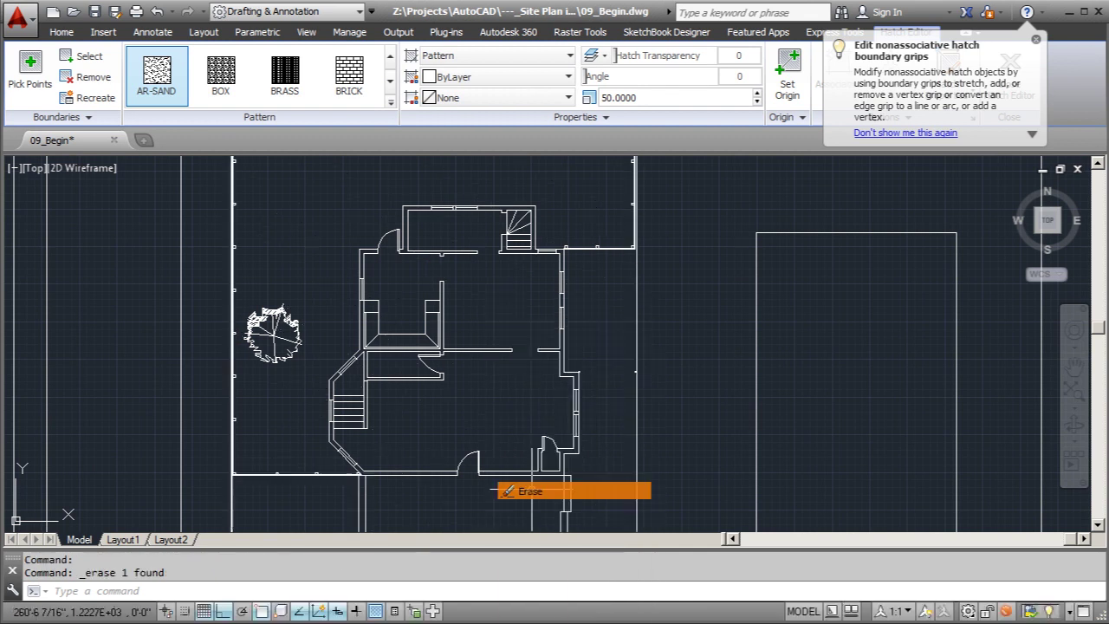
# Step: Examine the fence line, house corner and front yard edges for gaps in the hatch boundary
pyautogui.scroll(-2, 308, 451)
pyautogui.scroll(4, 308, 451)
pyautogui.scroll(6, 307, 450)
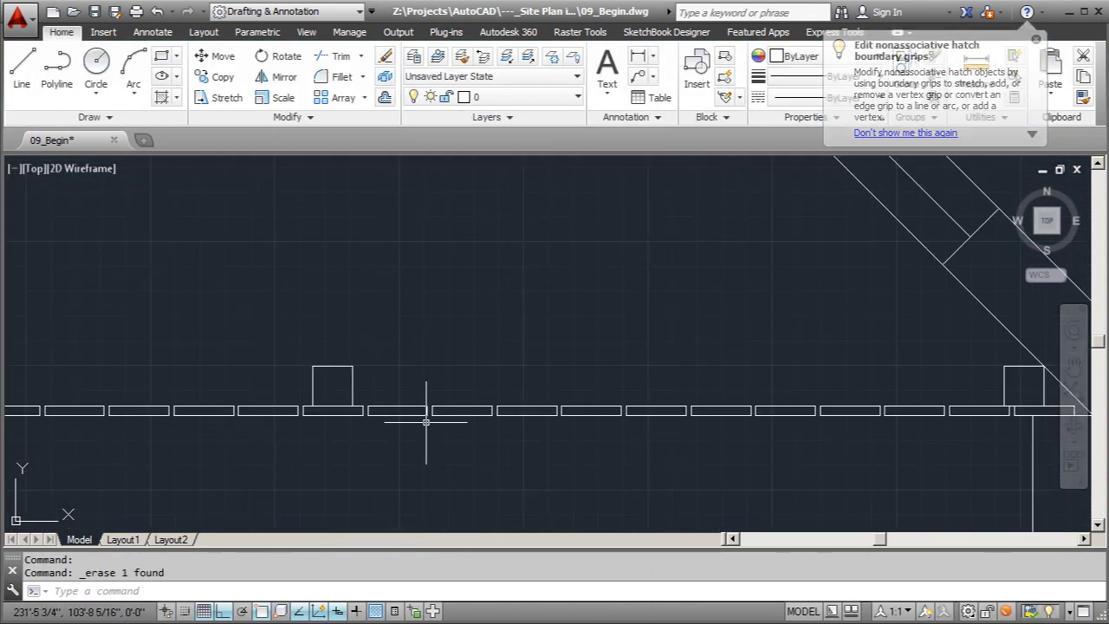
pyautogui.scroll(-2, 440, 407)
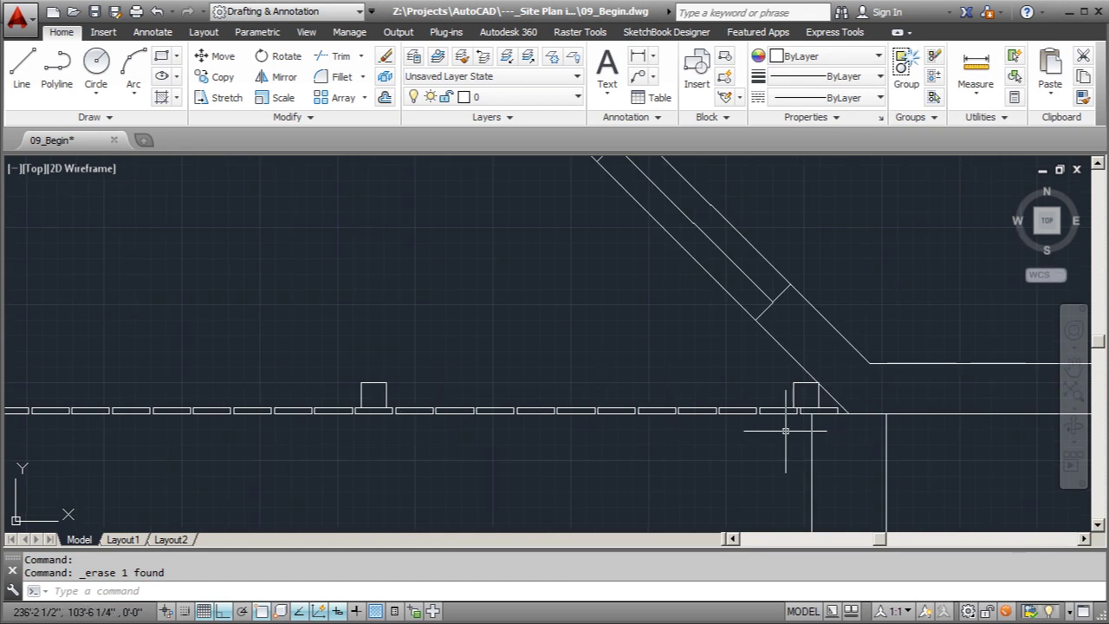
pyautogui.scroll(-2, 693, 381)
pyautogui.scroll(-3, 706, 388)
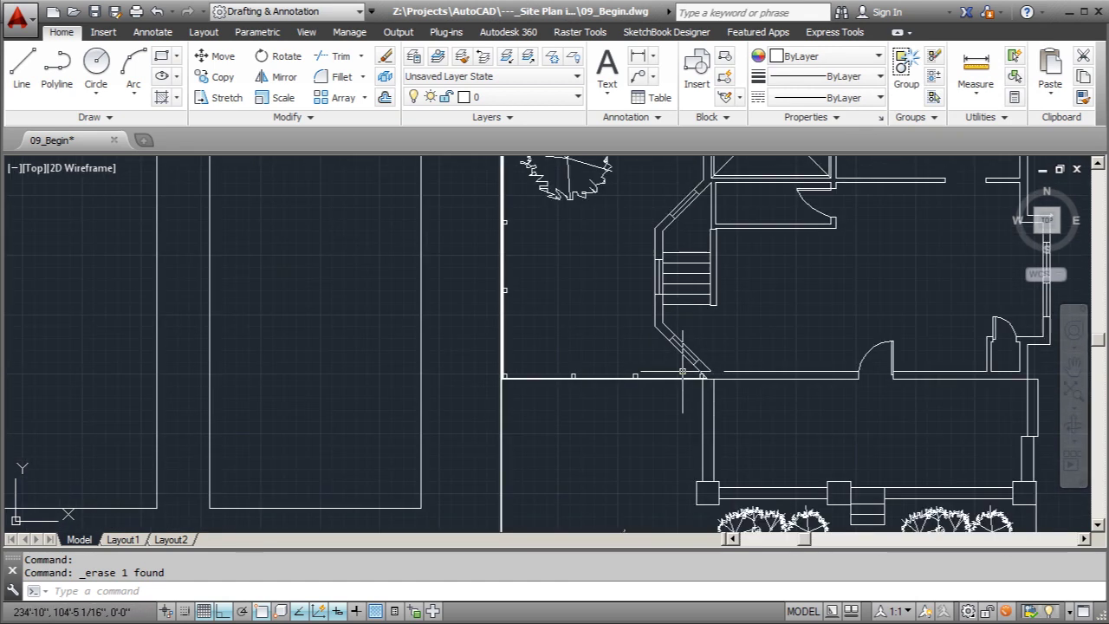
pyautogui.scroll(-3, 589, 353)
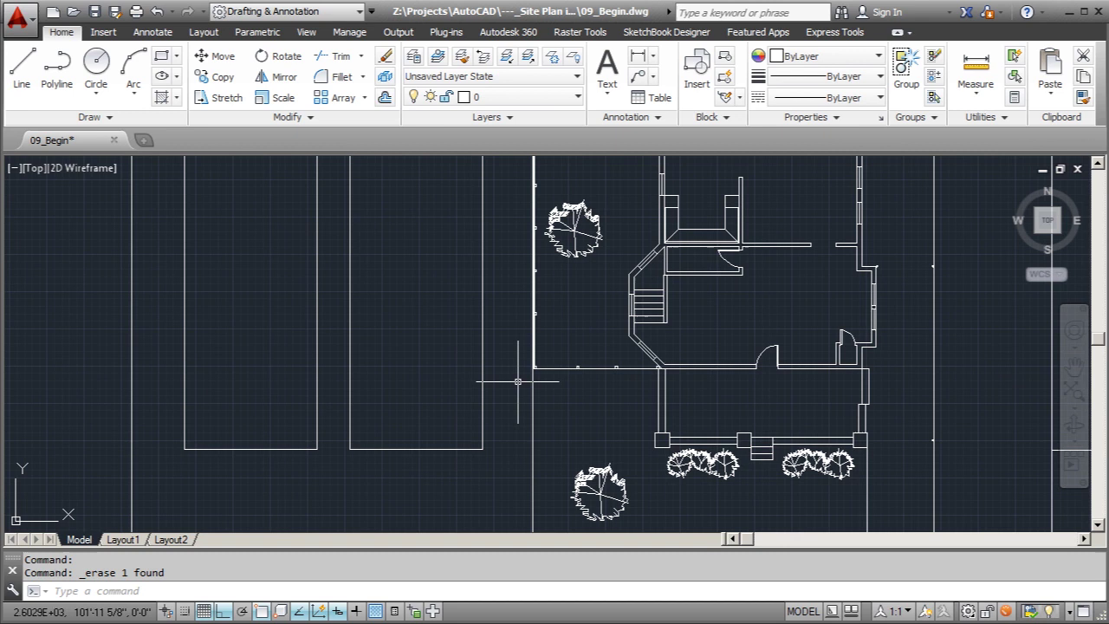
pyautogui.scroll(-2, 508, 382)
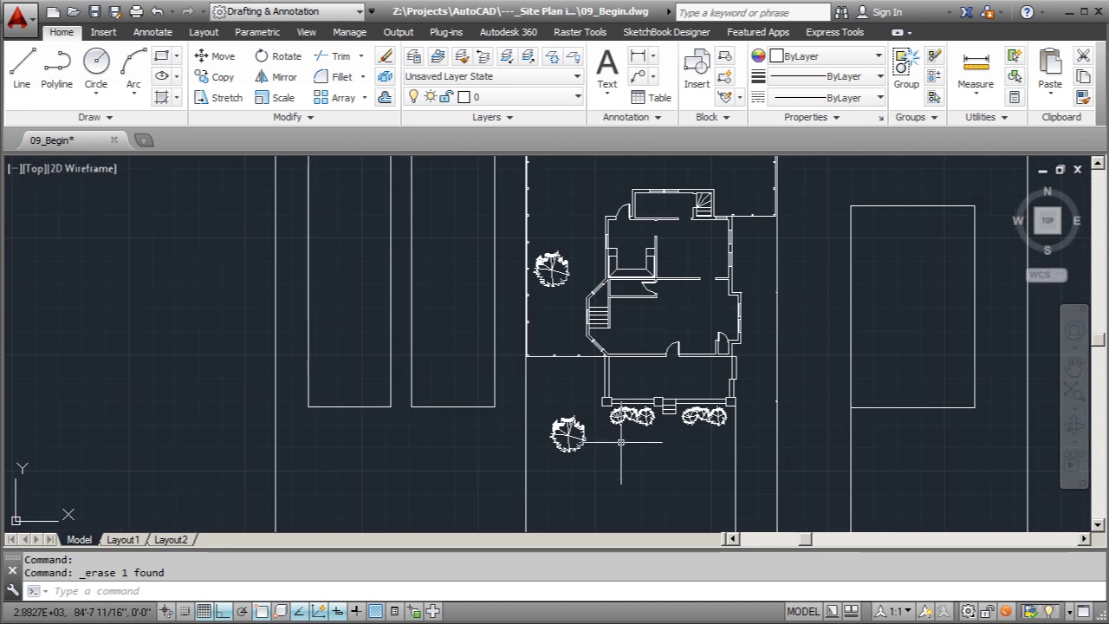
pyautogui.scroll(-1, 552, 341)
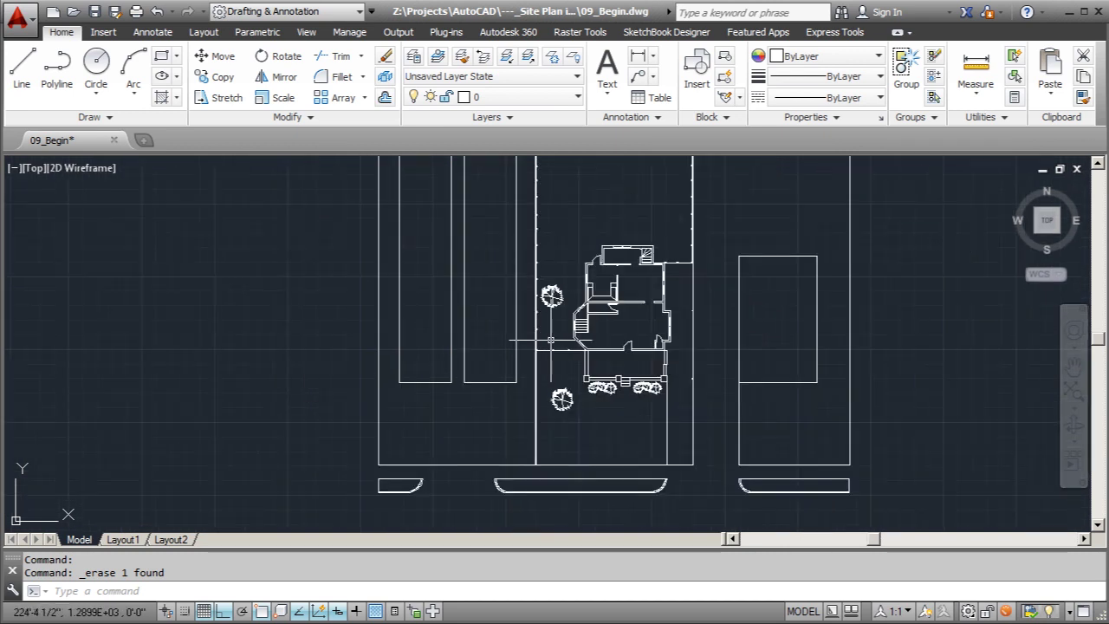
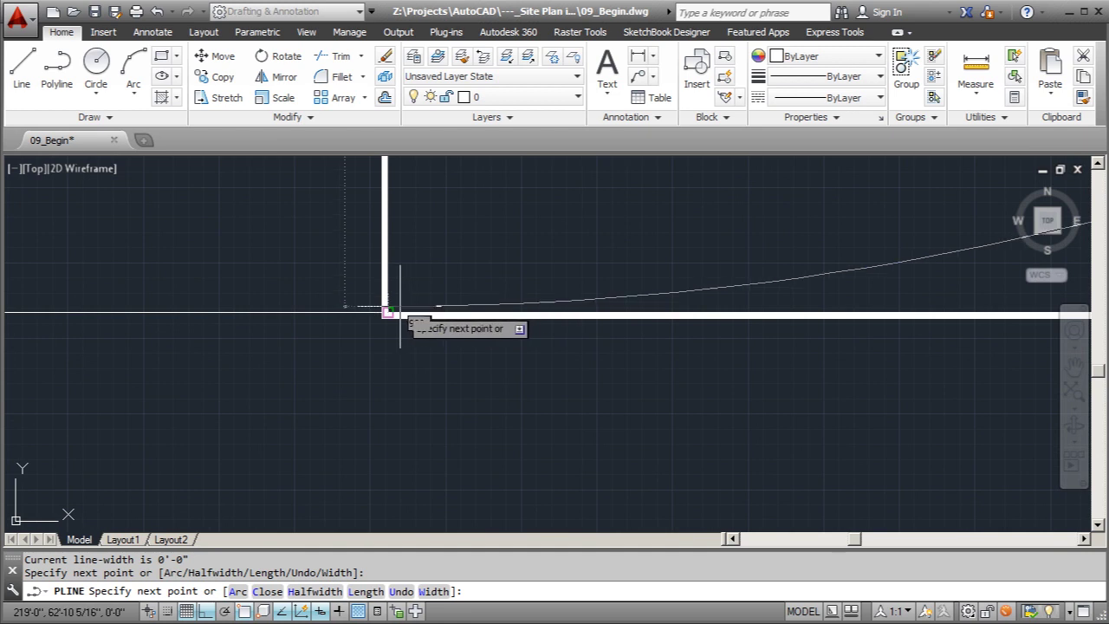
# Step: Trace the front yard boundary with a polyline along the front lot line to the driveway edge and up to the porch corner post
pyautogui.click(388, 313)
pyautogui.scroll(-3, 390, 316)
pyautogui.scroll(2, 352, 355)
pyautogui.scroll(-2, 490, 381)
pyautogui.scroll(6, 408, 372)
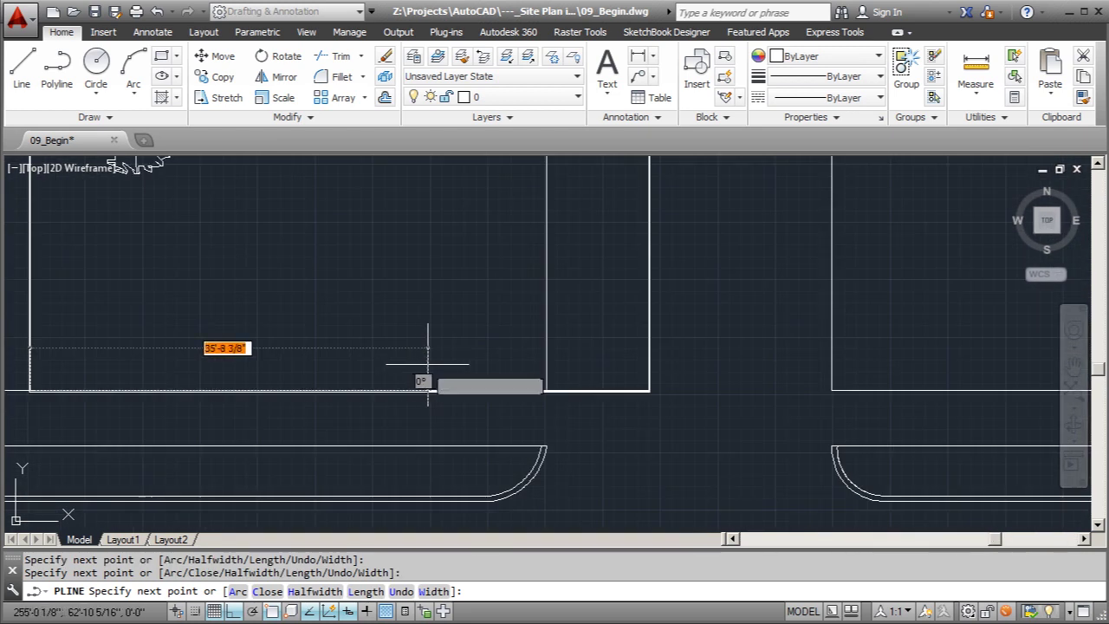
pyautogui.scroll(2, 654, 411)
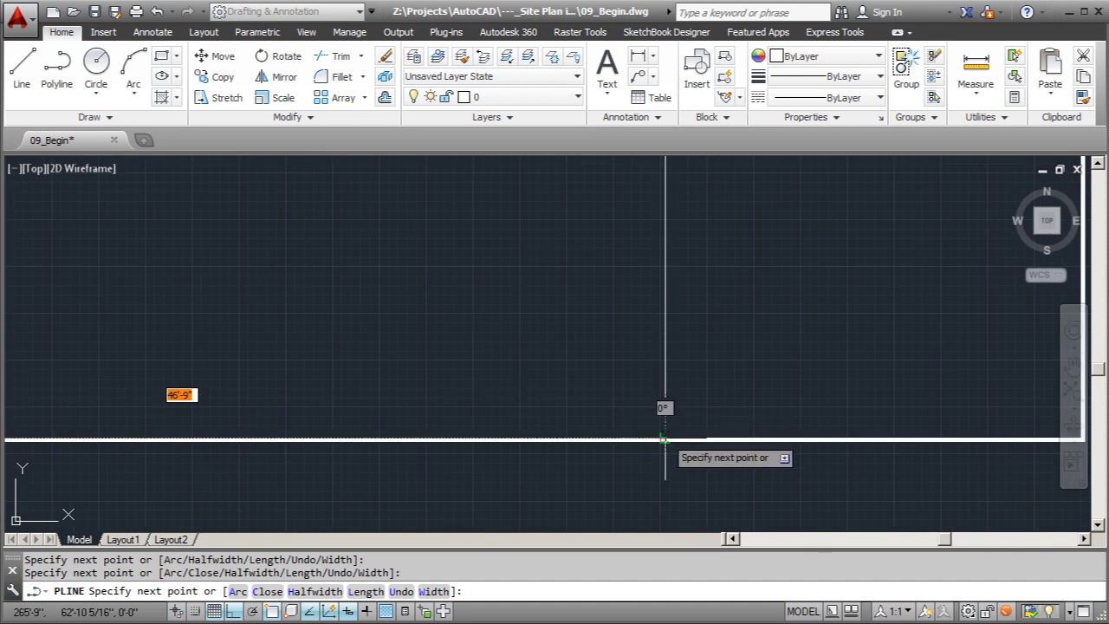
pyautogui.click(660, 440)
pyautogui.scroll(-3, 658, 424)
pyautogui.scroll(4, 675, 208)
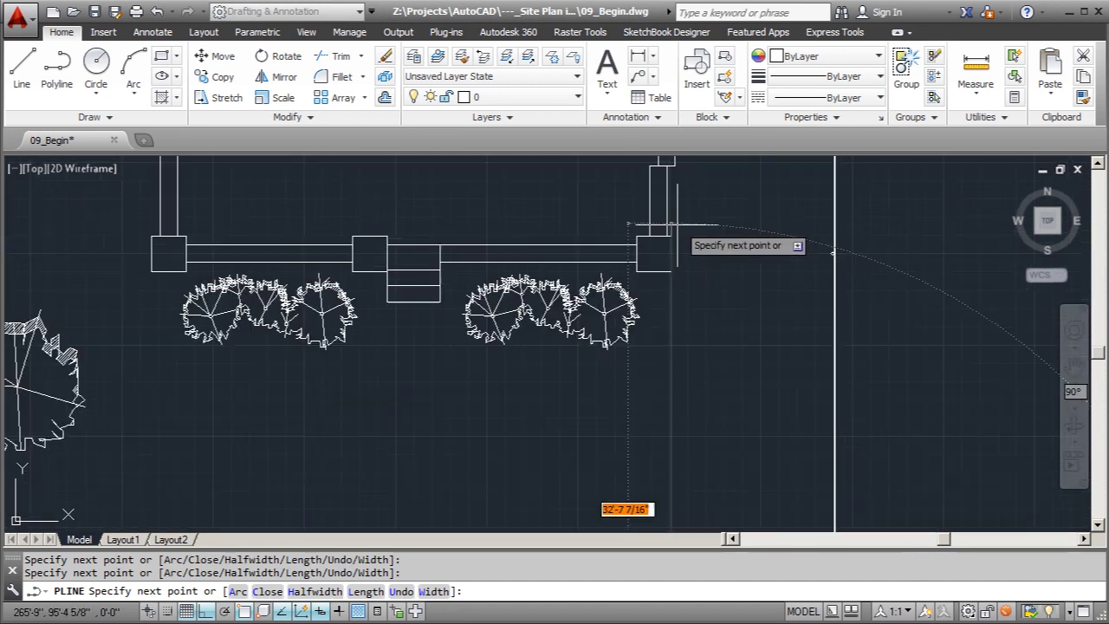
pyautogui.click(672, 272)
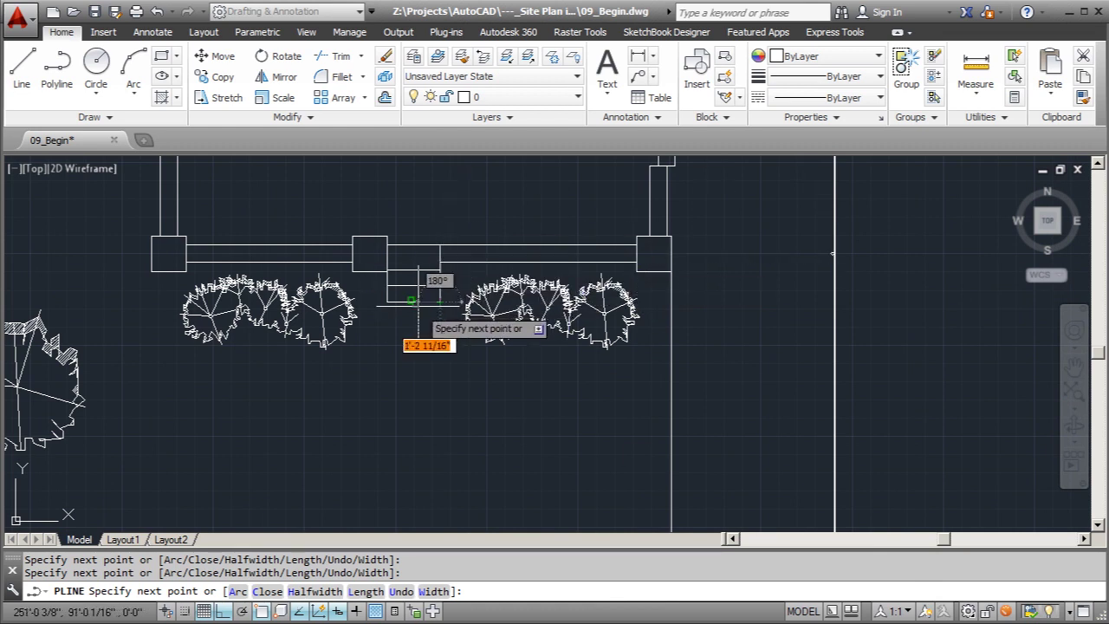
# Step: Continue the boundary polyline around the entry steps and along the porch front to its far corner post, then end and select it
pyautogui.click(387, 303)
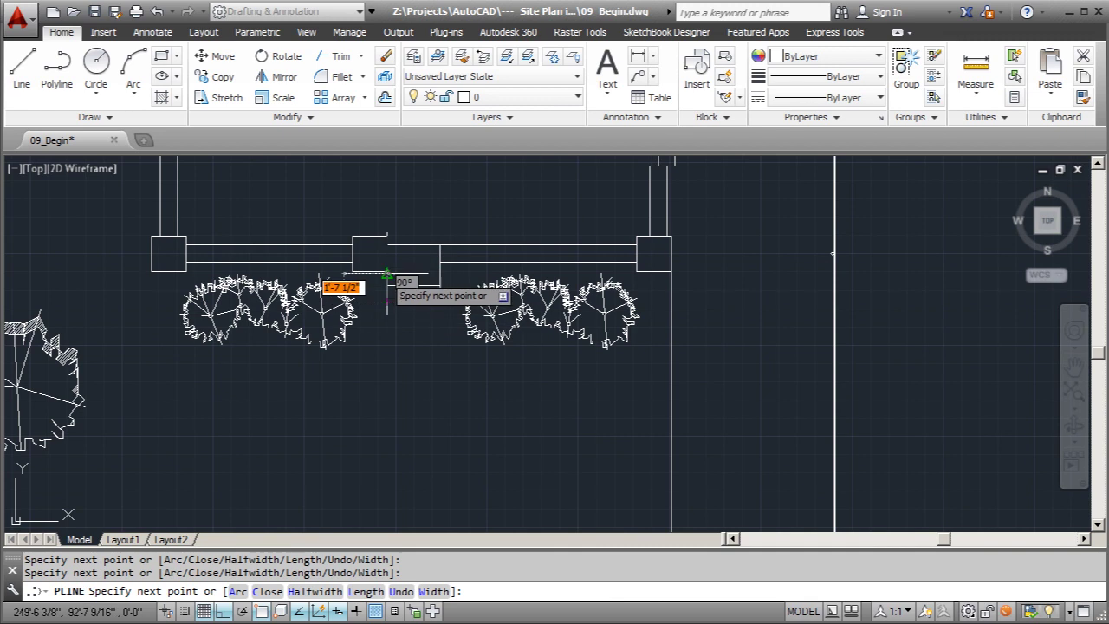
pyautogui.scroll(5, 388, 276)
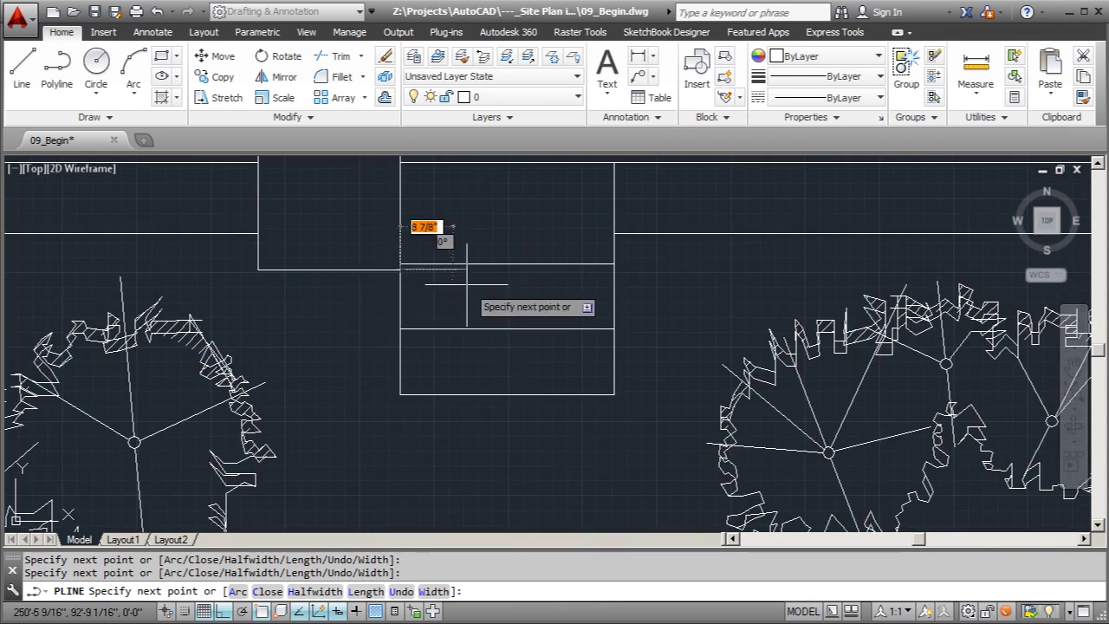
pyautogui.scroll(-5, 400, 270)
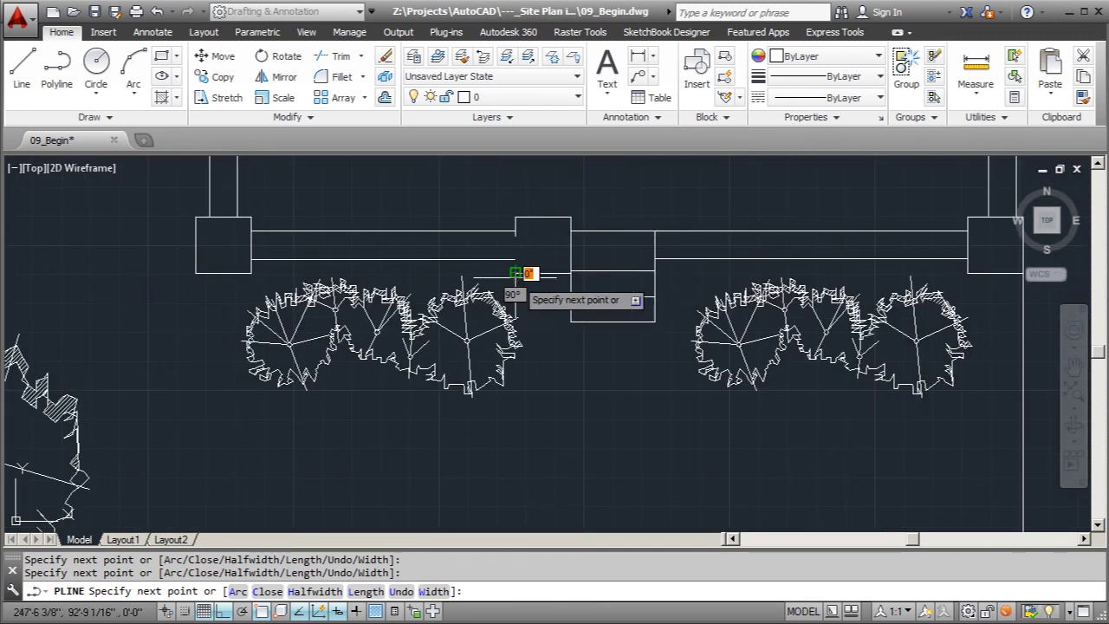
pyautogui.scroll(-3, 511, 277)
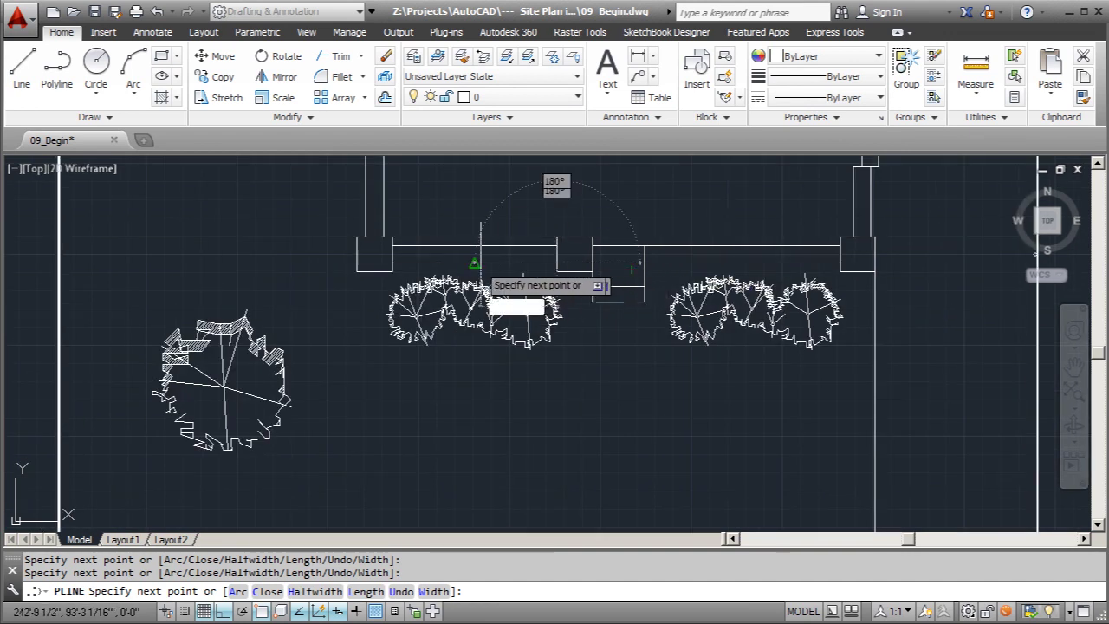
pyautogui.scroll(5, 400, 287)
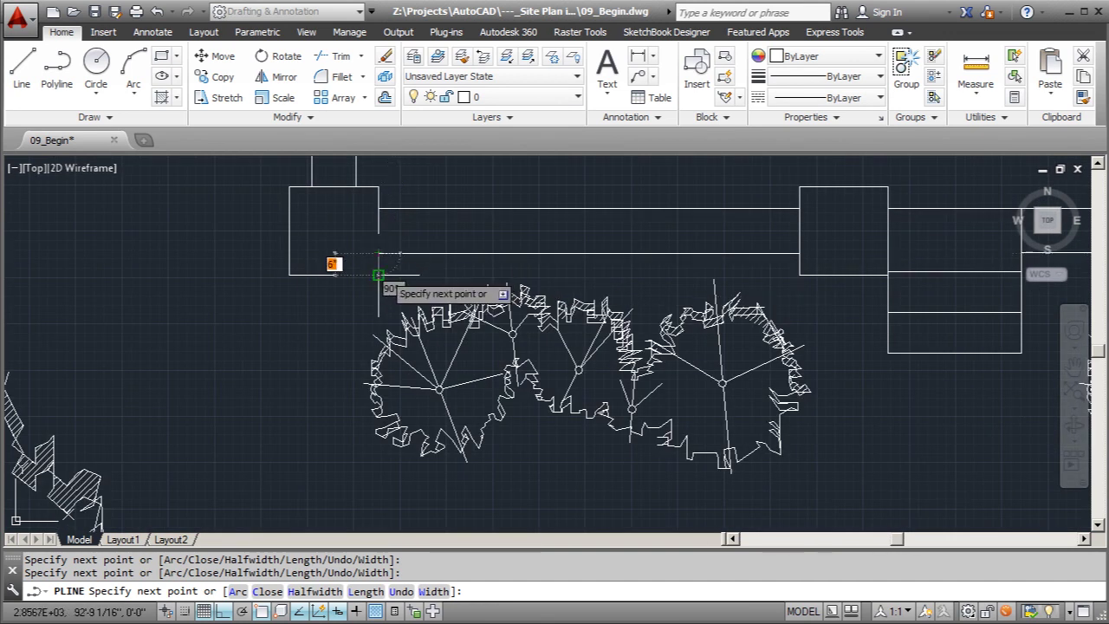
pyautogui.press('Escape')
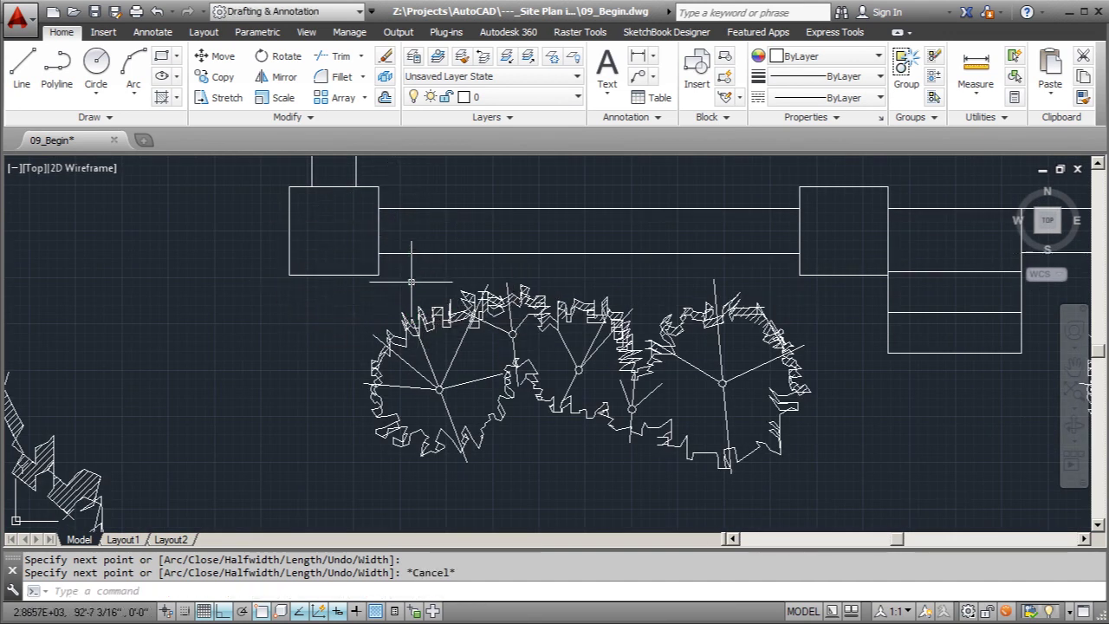
pyautogui.click(381, 270)
pyautogui.scroll(-6, 427, 229)
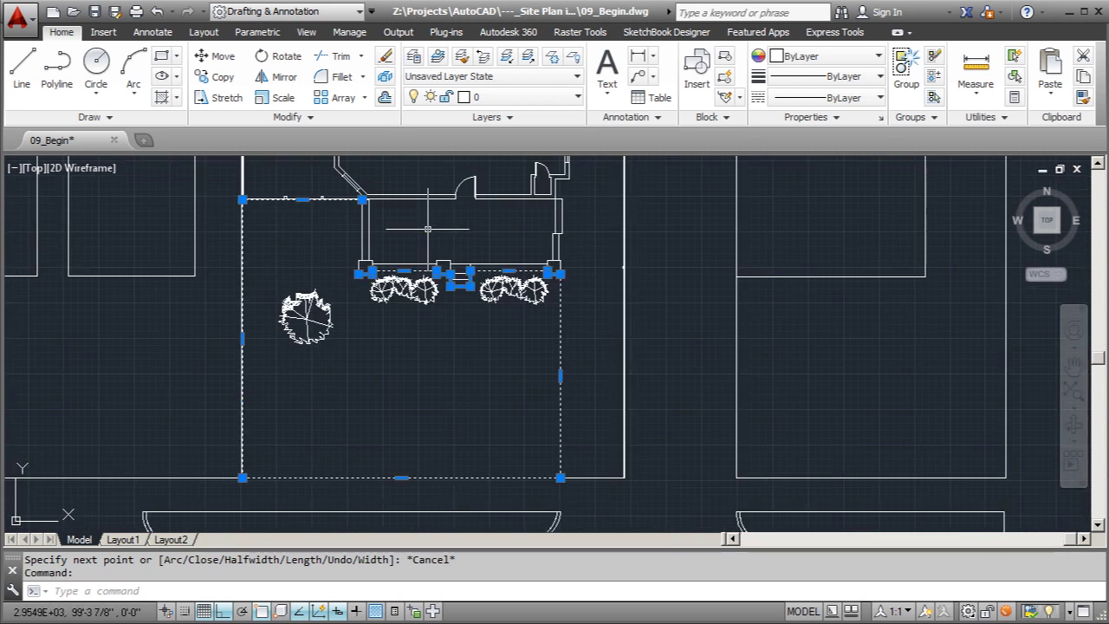
# Step: Draw a second boundary polyline from the porch corner post up along the porch side wall to the fence line, and check both polylines
pyautogui.click(57, 67)
pyautogui.click(363, 269)
pyautogui.scroll(5, 363, 273)
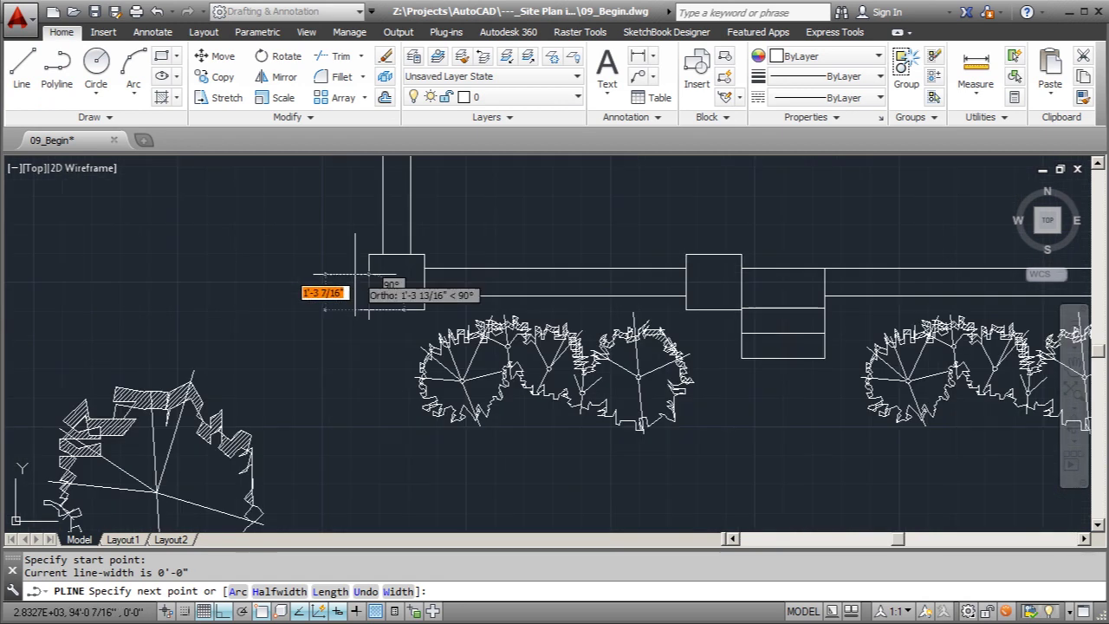
pyautogui.click(368, 255)
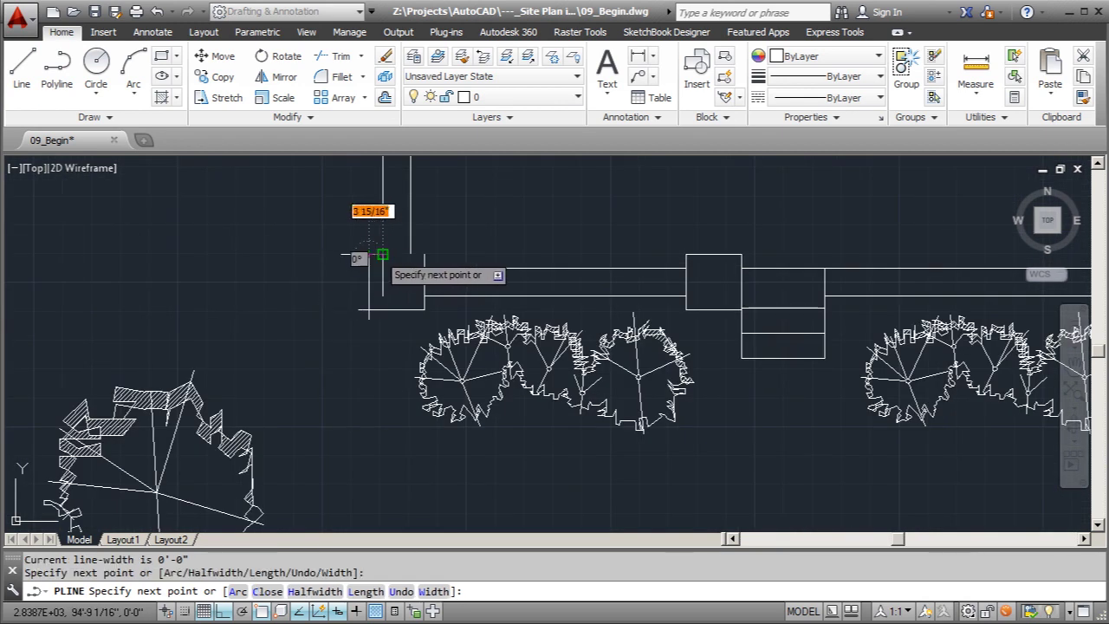
pyautogui.scroll(-4, 364, 277)
pyautogui.scroll(8, 346, 298)
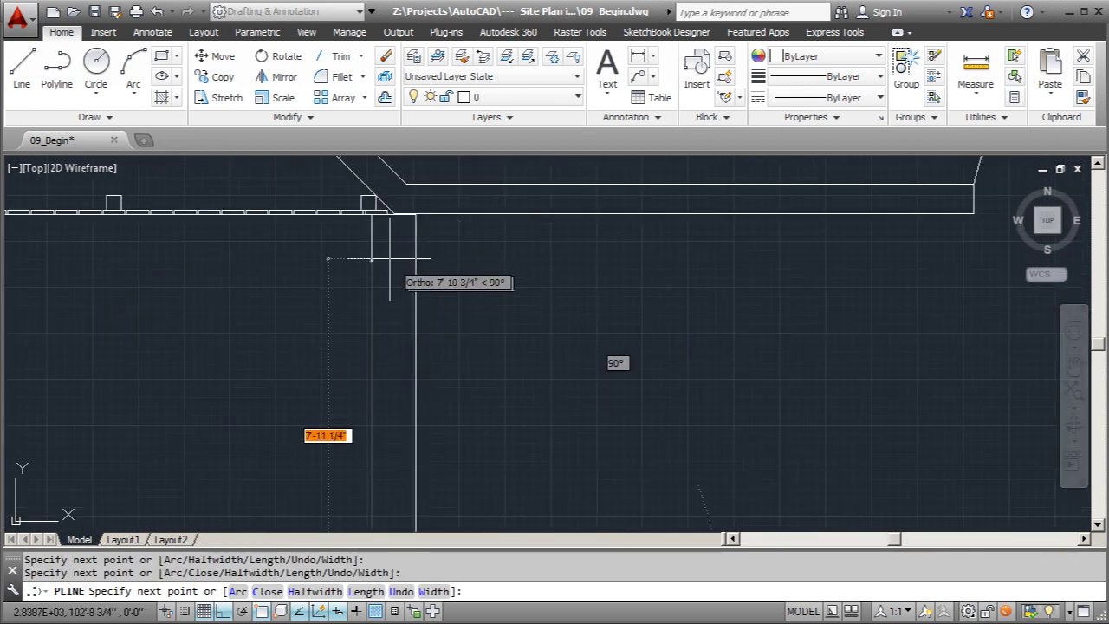
pyautogui.press('Escape')
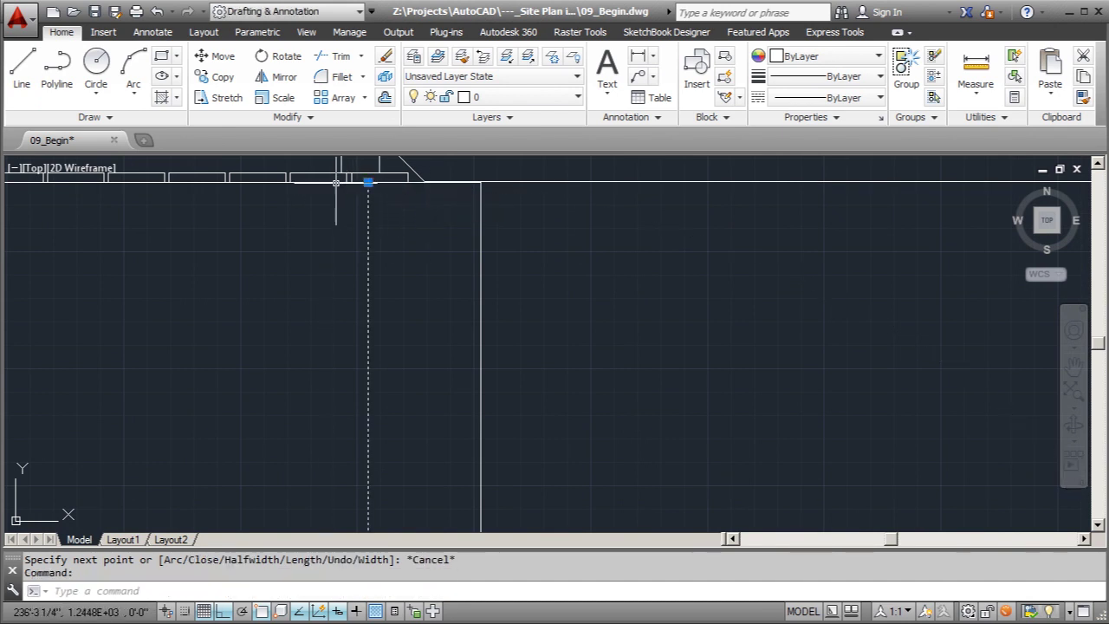
pyautogui.scroll(-5, 333, 225)
pyautogui.scroll(3, 355, 212)
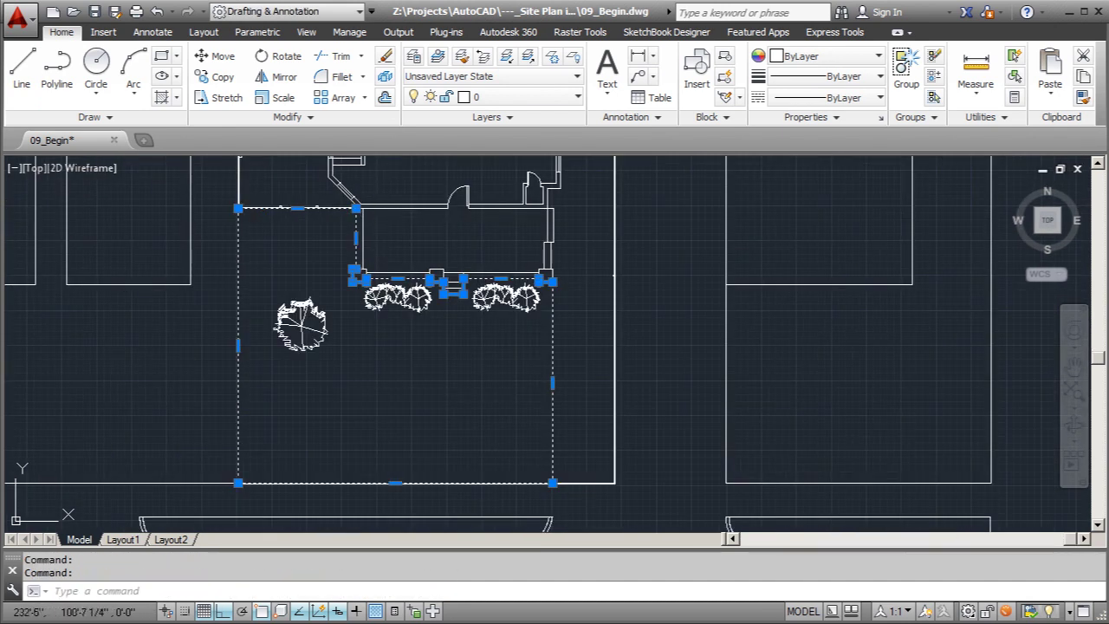
pyautogui.scroll(2, 356, 237)
pyautogui.press('Escape')
# Step: Move the last fence post slightly away from the angled house wall, using its upper corner as the base point
pyautogui.scroll(-2, 407, 295)
pyautogui.scroll(5, 416, 323)
pyautogui.scroll(2, 416, 323)
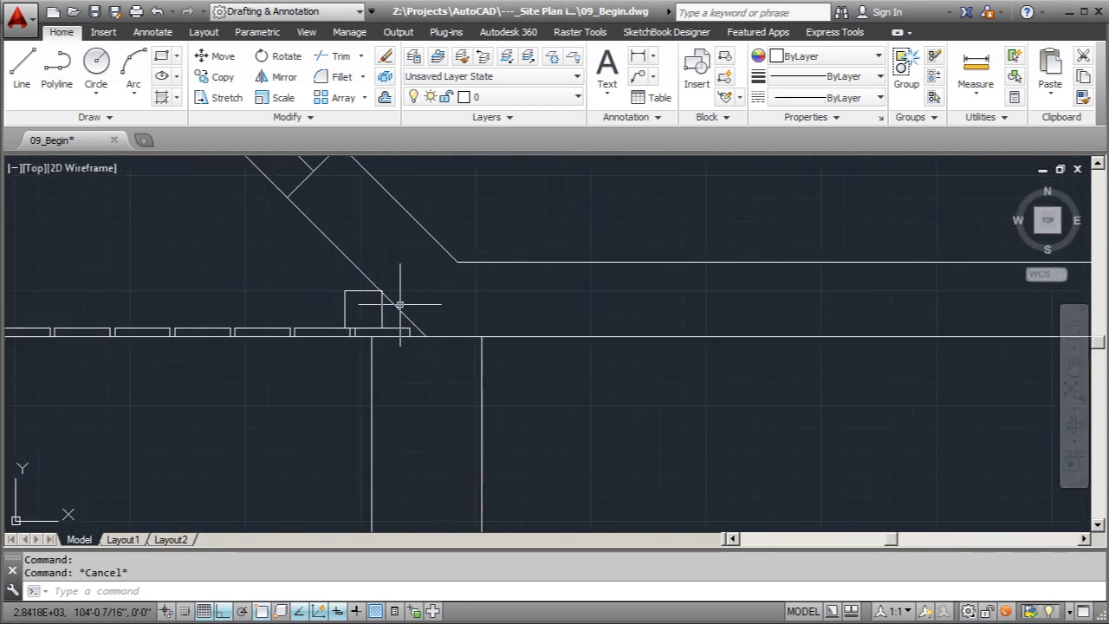
pyautogui.scroll(3, 402, 315)
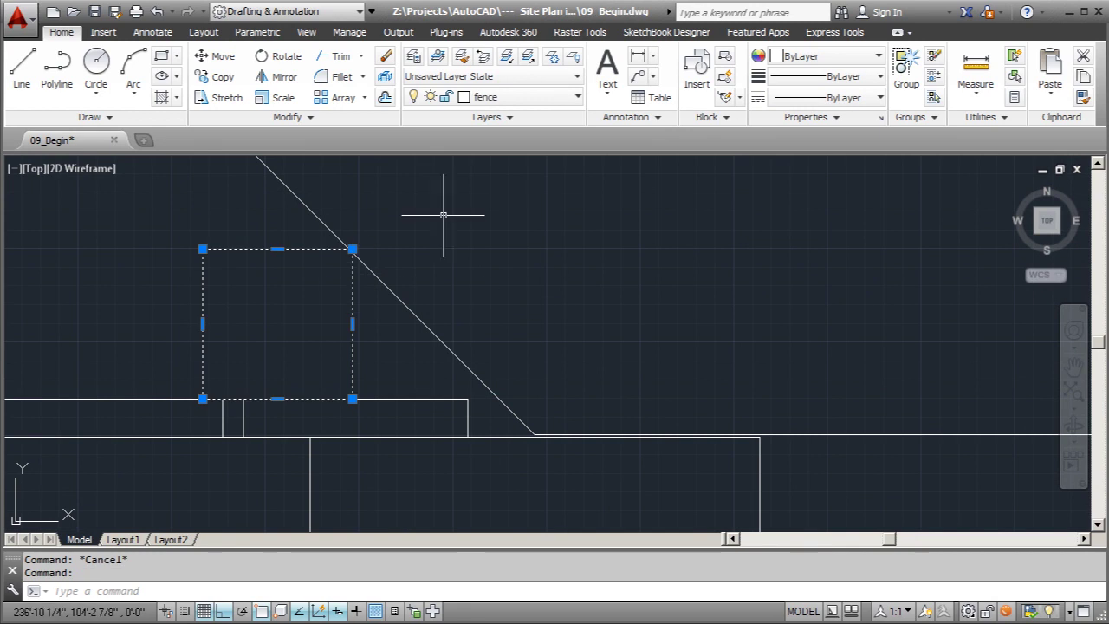
pyautogui.click(218, 55)
pyautogui.scroll(3, 355, 252)
pyautogui.click(350, 253)
pyautogui.click(342, 248)
pyautogui.scroll(-2, 384, 201)
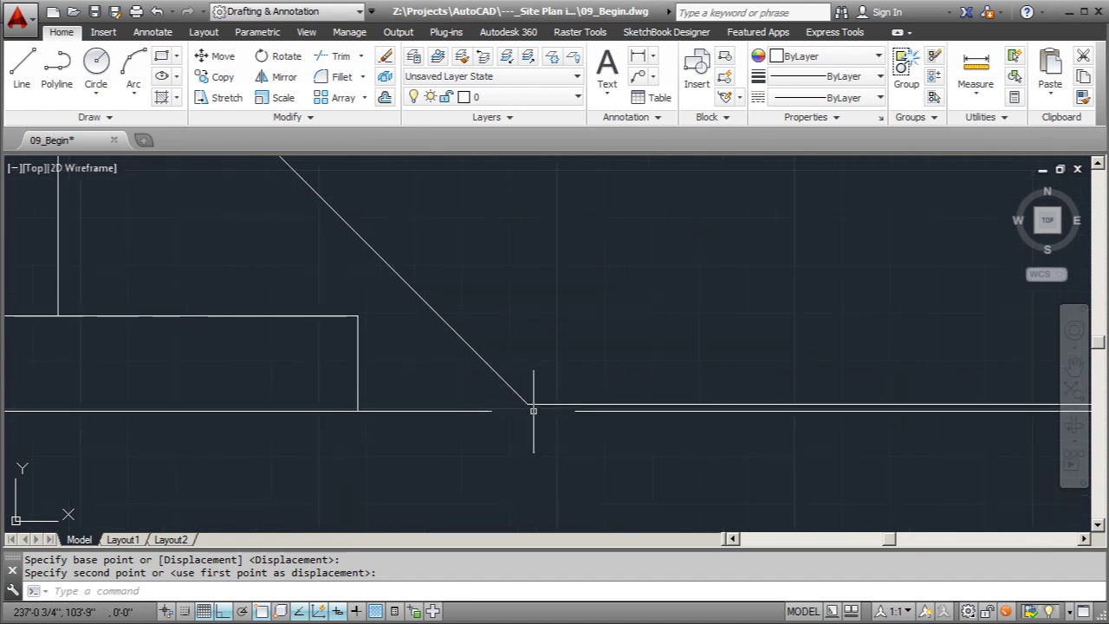
# Step: Draw a short line from the angled wall's corner to the fence line to close the gap between house and fence
pyautogui.click(21, 70)
pyautogui.scroll(2, 520, 453)
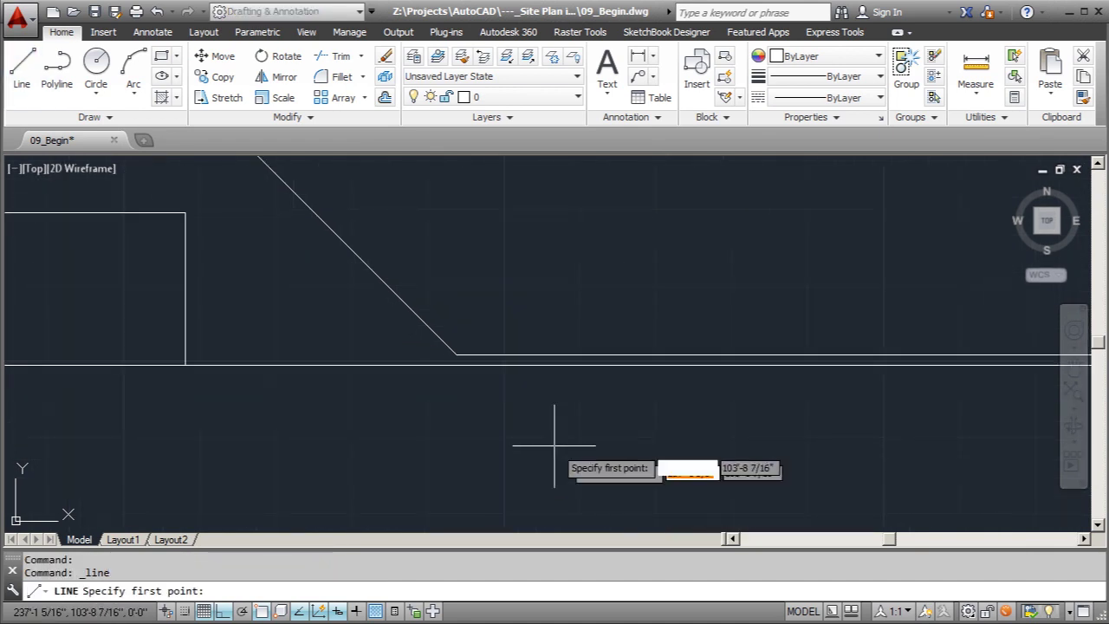
pyautogui.click(457, 356)
pyautogui.press('Escape')
pyautogui.scroll(-5, 408, 317)
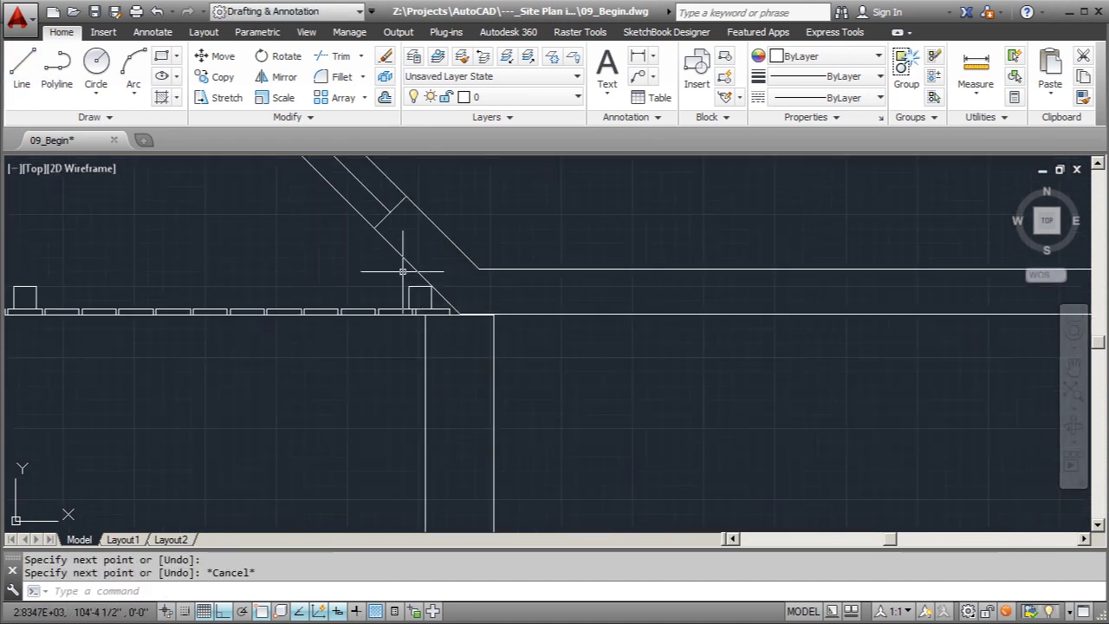
pyautogui.scroll(-5, 451, 317)
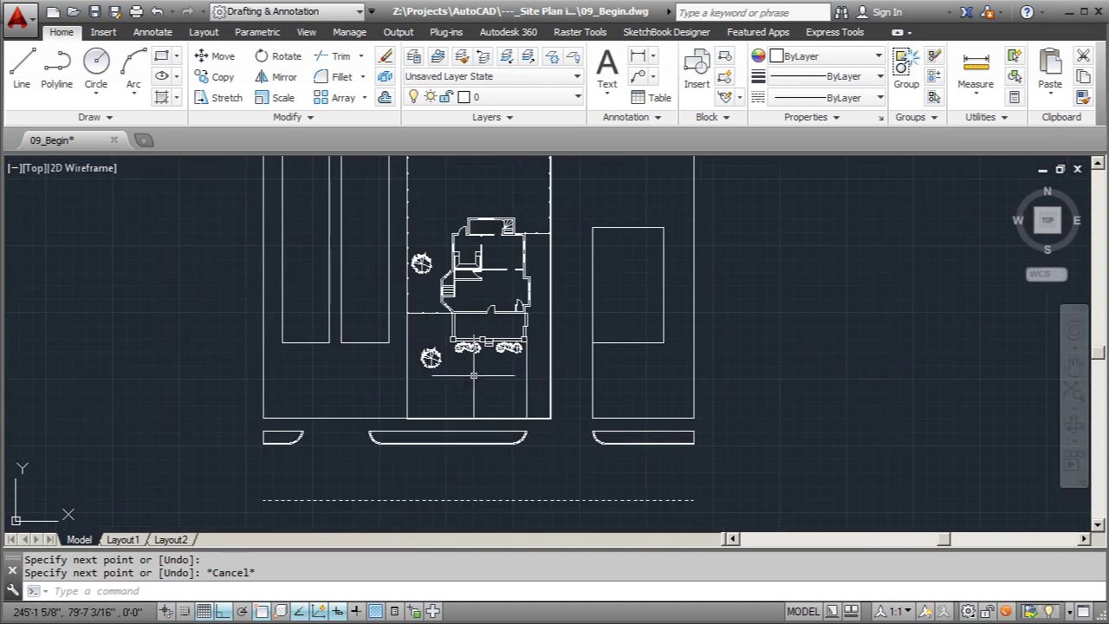
# Step: Try to hatch the front yard and the back yard with the AR-SAND pattern at scale 50
pyautogui.write('h')
pyautogui.press('Return')
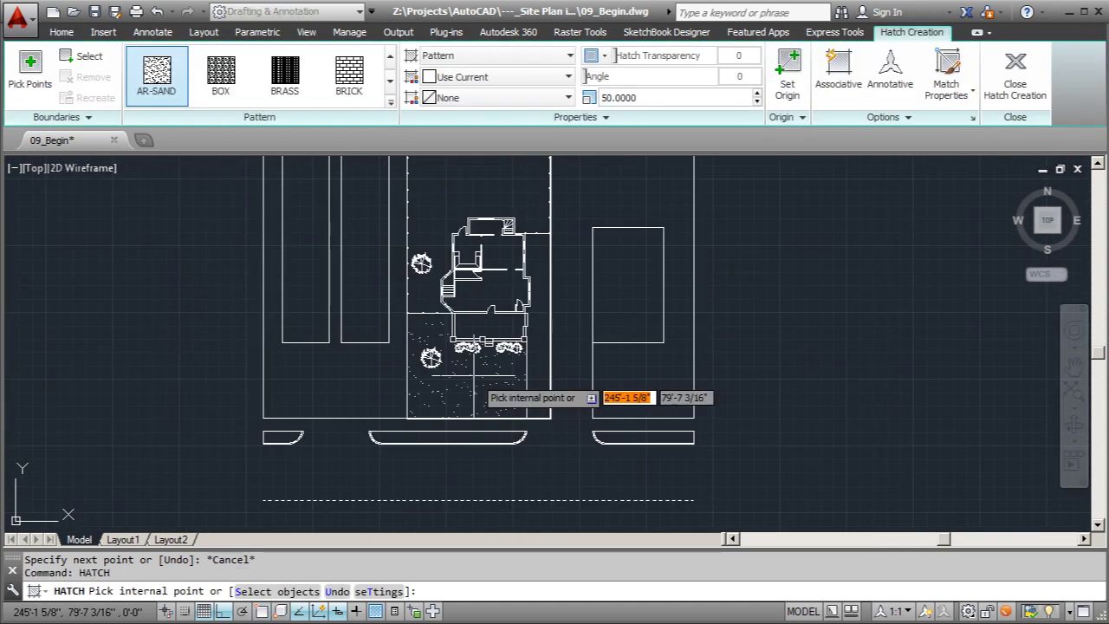
pyautogui.scroll(-1, 459, 407)
pyautogui.scroll(2, 468, 424)
pyautogui.click(445, 409)
pyautogui.scroll(-2, 444, 415)
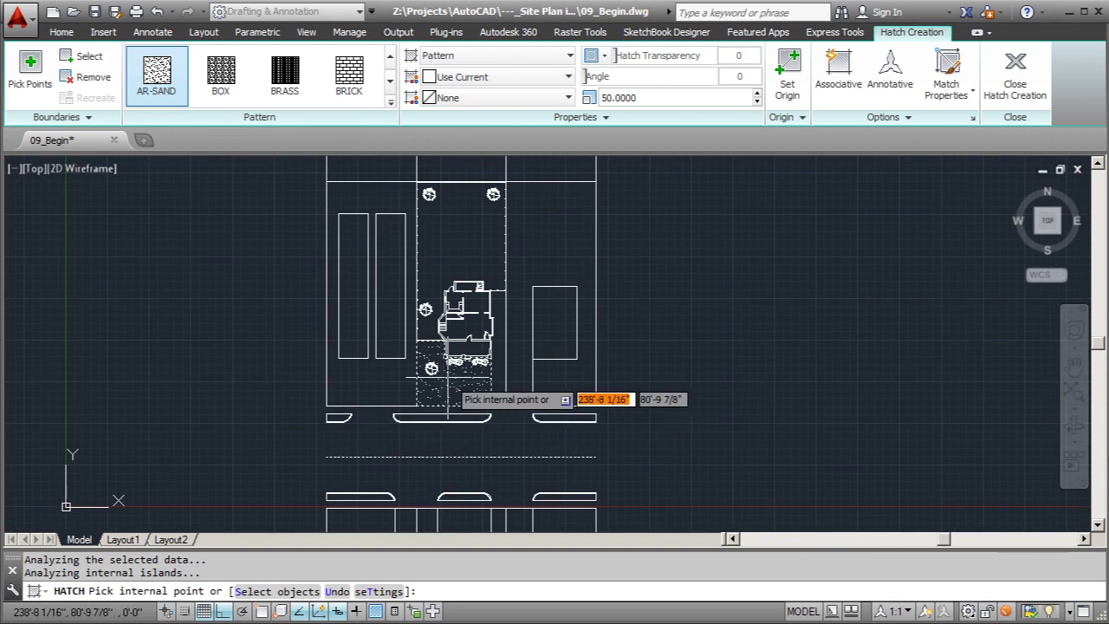
pyautogui.click(450, 264)
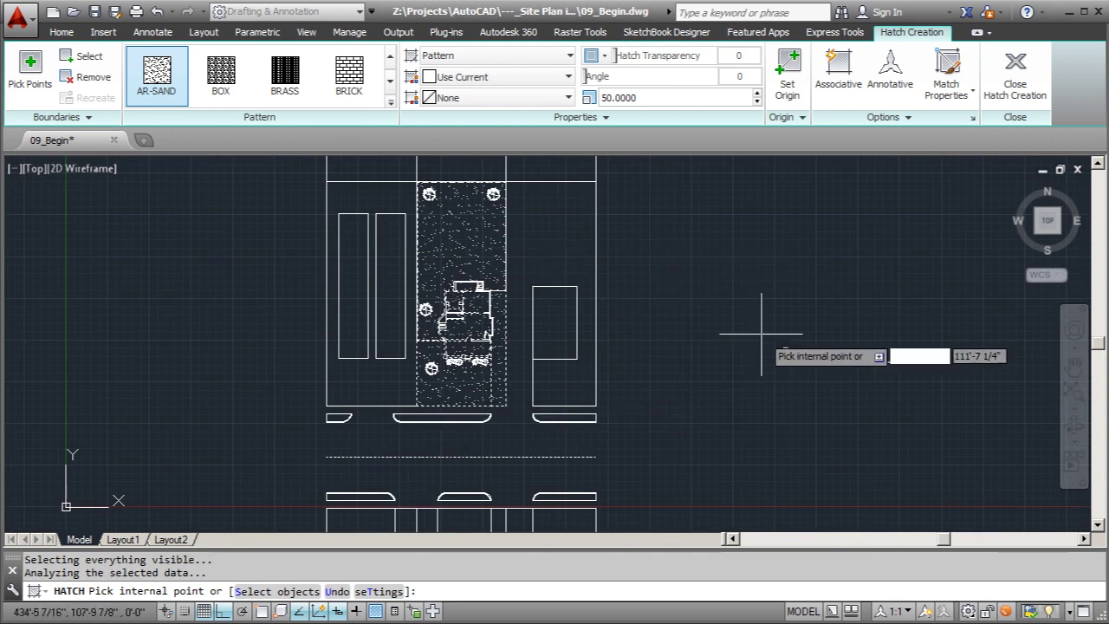
pyautogui.press('Escape')
# Step: Check the hatch around the house, undo it, and inspect the yard boundaries for gaps
pyautogui.scroll(4, 485, 316)
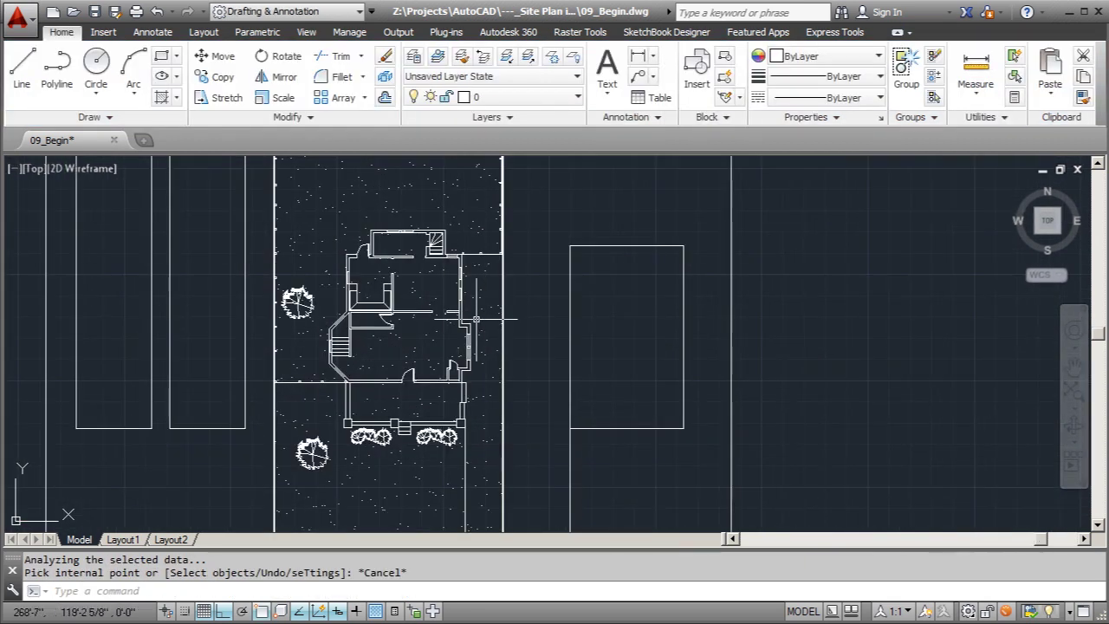
pyautogui.hotkey('ctrl', 'z')
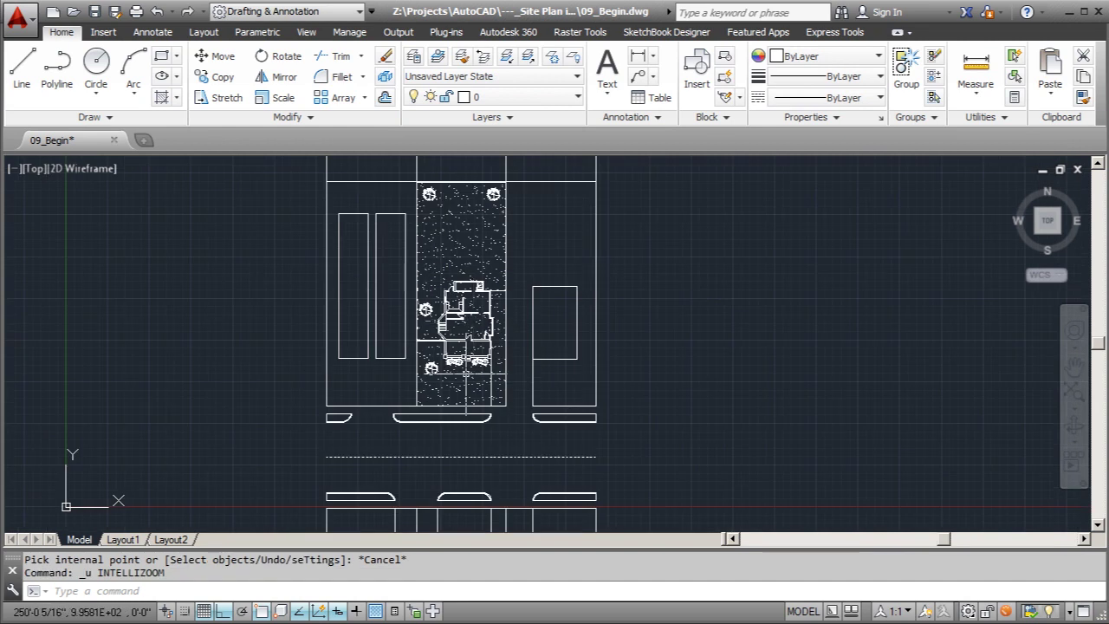
pyautogui.hotkey('ctrl', 'z')
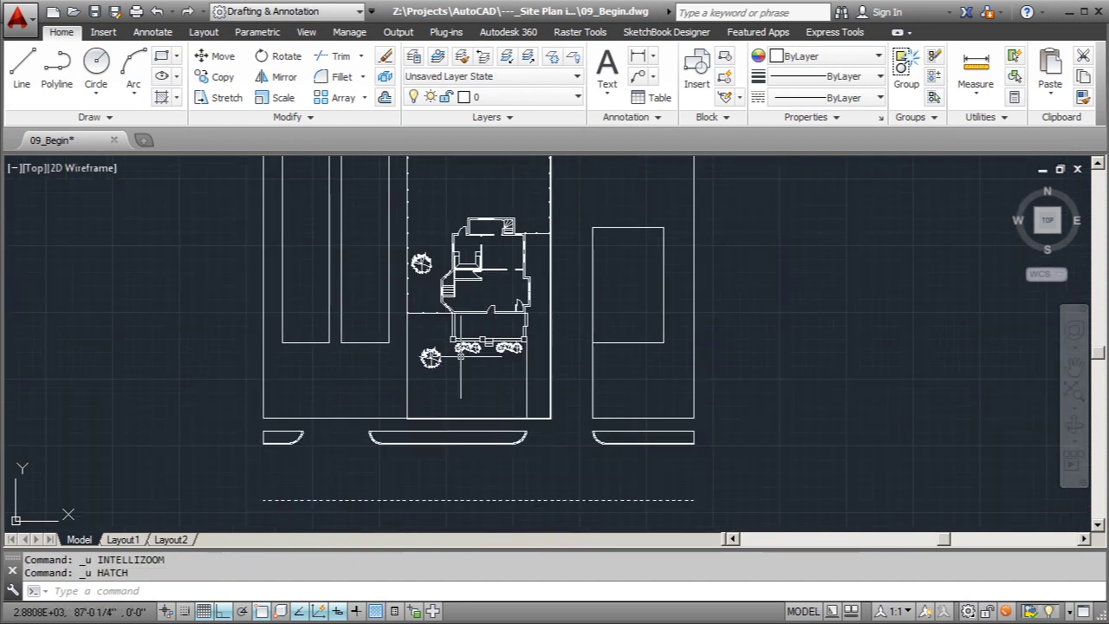
pyautogui.scroll(-2, 460, 383)
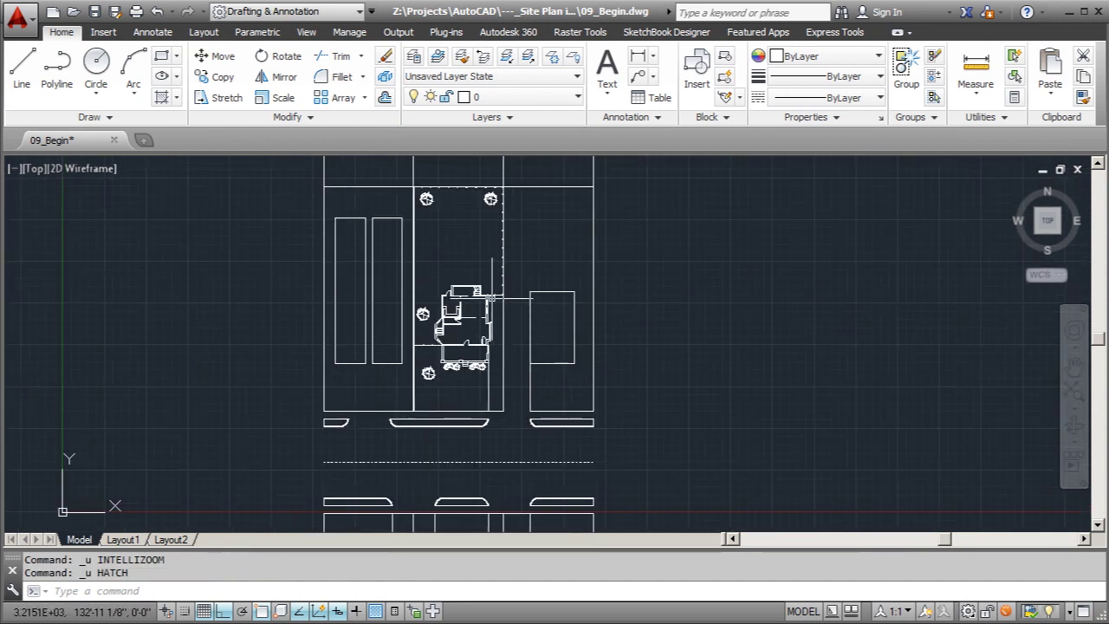
pyautogui.scroll(4, 491, 298)
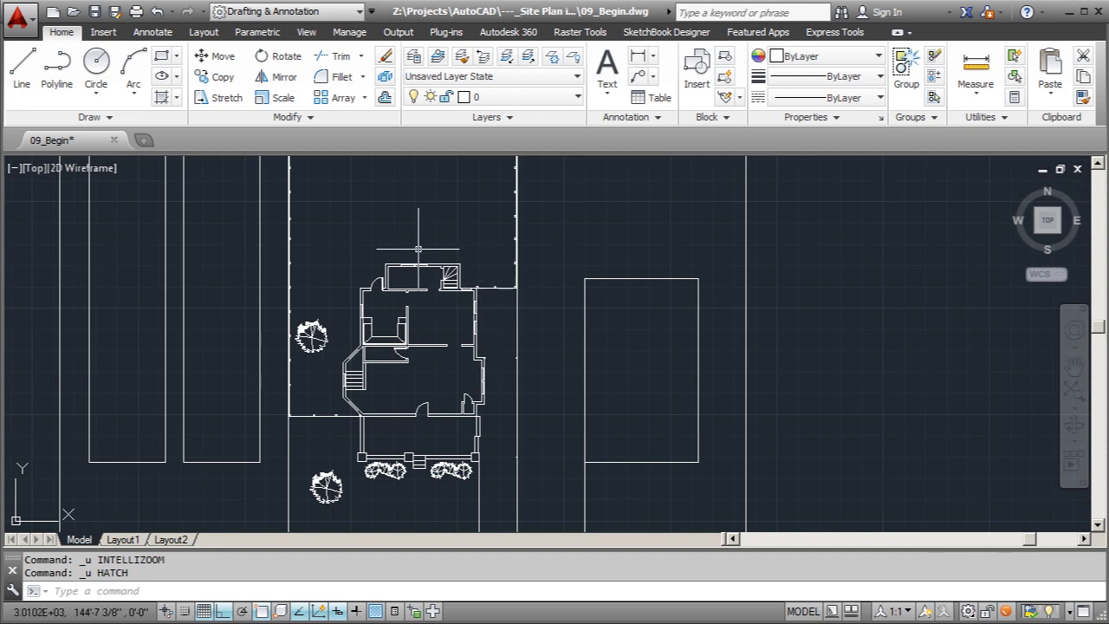
pyautogui.scroll(-2, 322, 416)
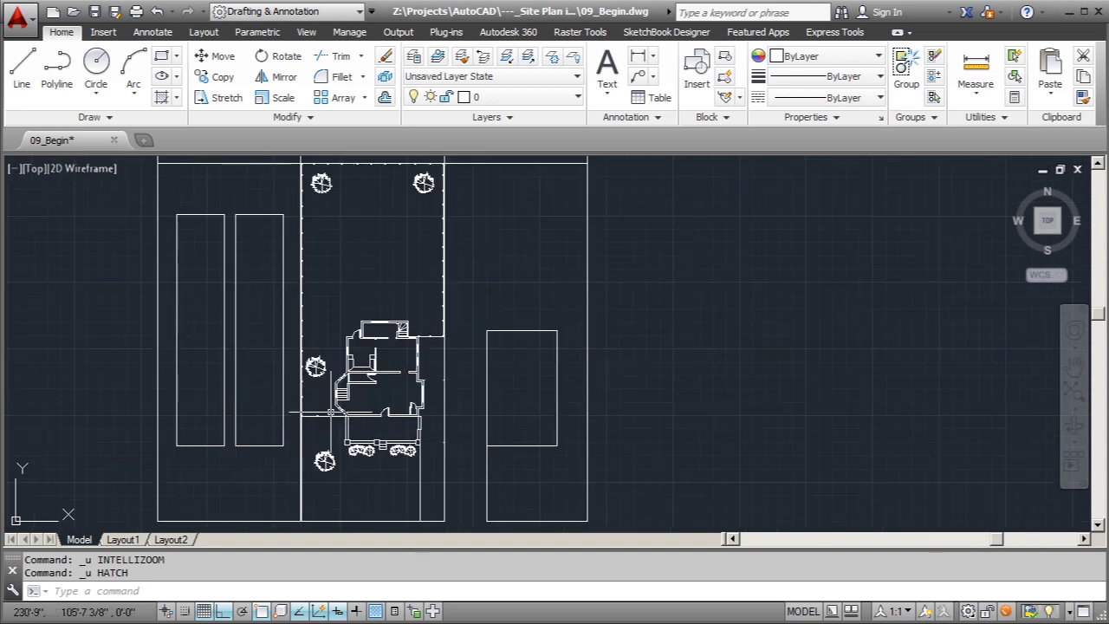
# Step: Start a boundary polyline at the back yard's southwest fence corner and run it along the west property line to the rear corner
pyautogui.click(57, 76)
pyautogui.scroll(5, 286, 338)
pyautogui.scroll(4, 242, 504)
pyautogui.click(246, 505)
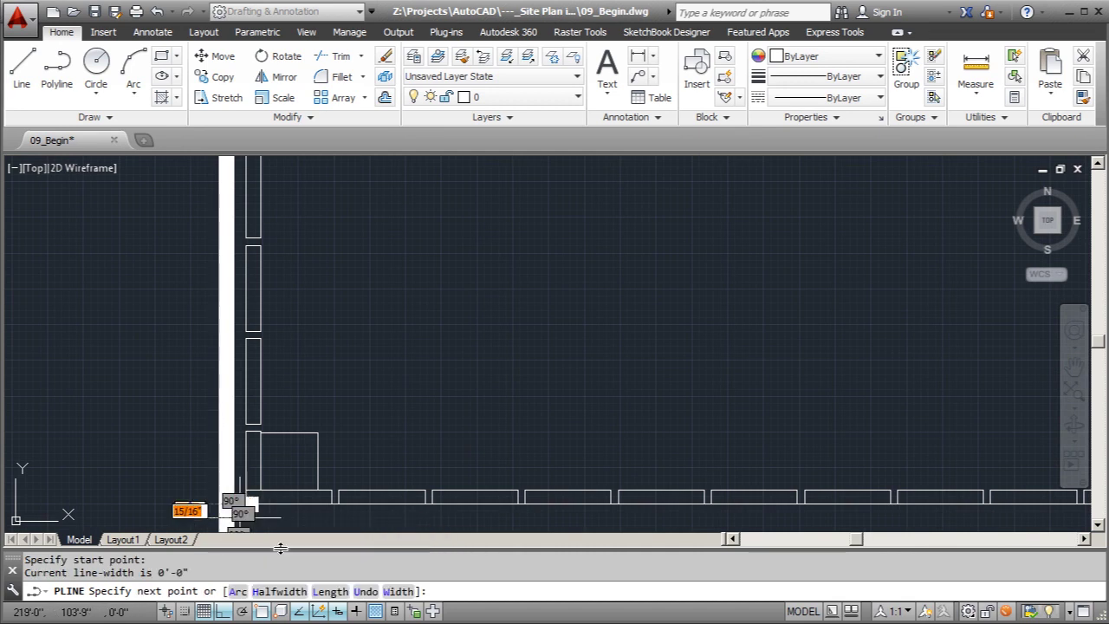
pyautogui.scroll(-8, 247, 506)
pyautogui.scroll(7, 297, 348)
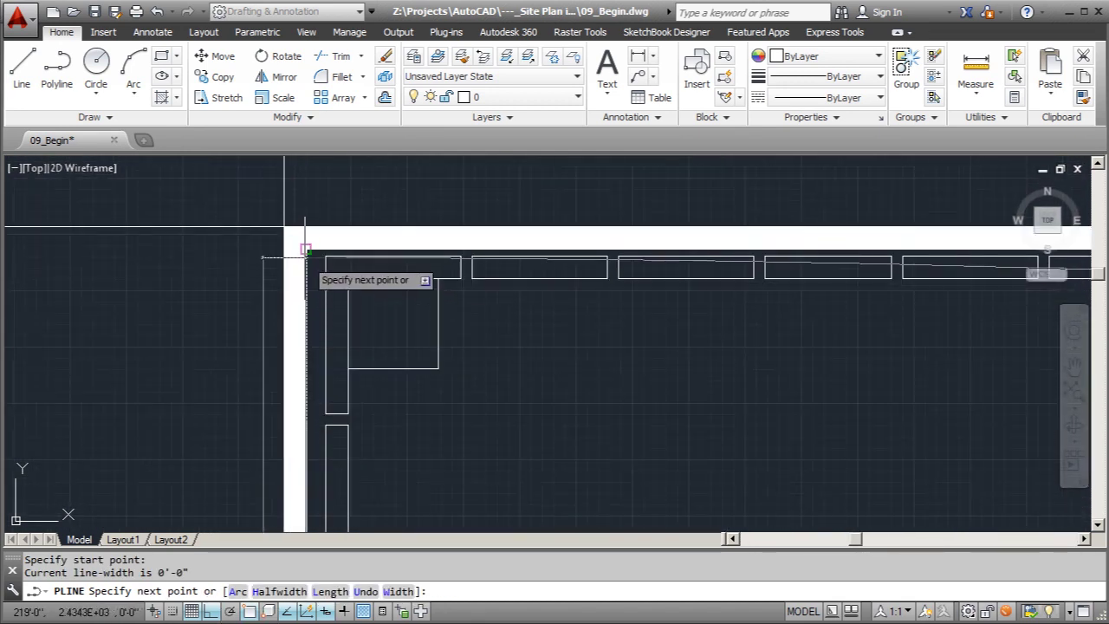
pyautogui.click(303, 275)
# Step: Continue the polyline along the rear property line to the inner northeast corner of the lot
pyautogui.scroll(-1, 220, 269)
pyautogui.scroll(-3, 221, 277)
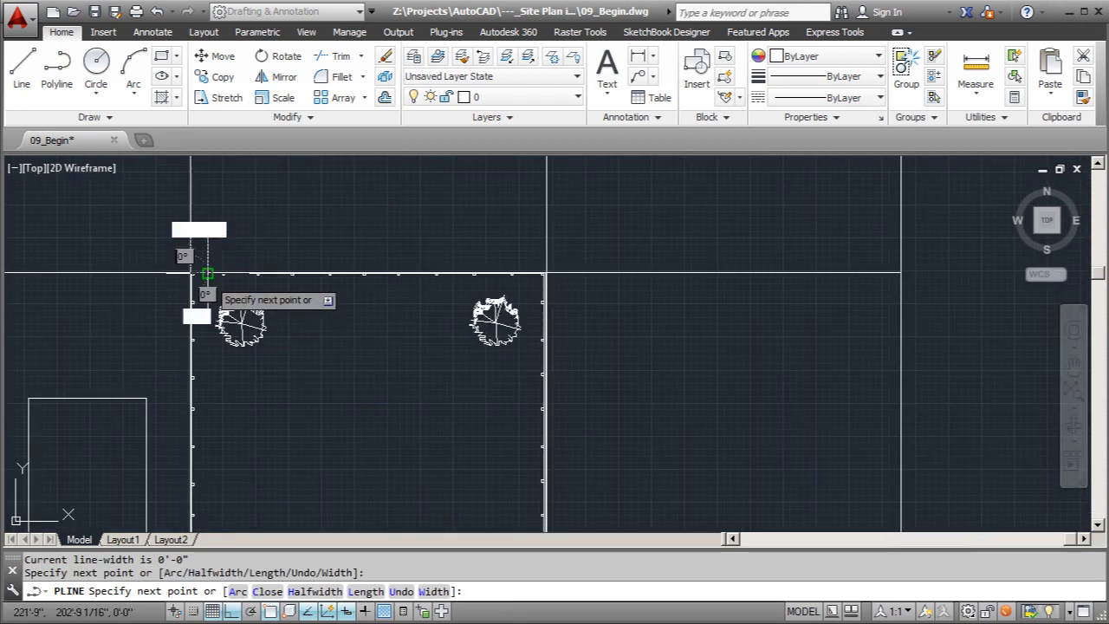
pyautogui.scroll(6, 587, 251)
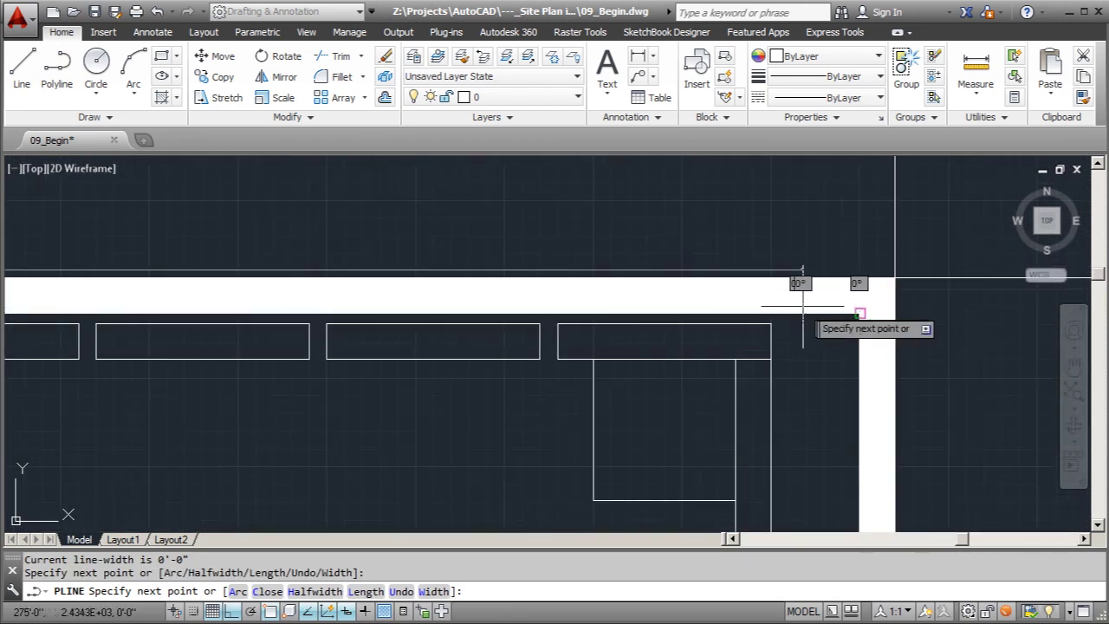
pyautogui.click(860, 305)
# Step: Continue the polyline down the east property line with object snap off, then along the side fence to the rear room's wall with snap on
pyautogui.scroll(-3, 814, 242)
pyautogui.scroll(-8, 705, 260)
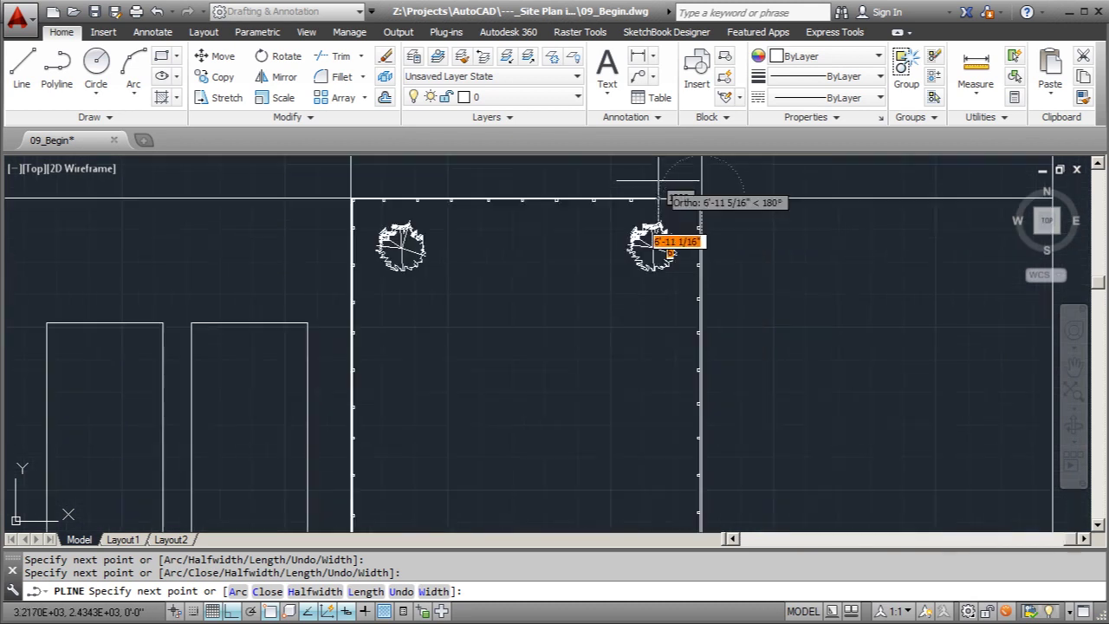
pyautogui.scroll(3, 705, 349)
pyautogui.scroll(5, 705, 349)
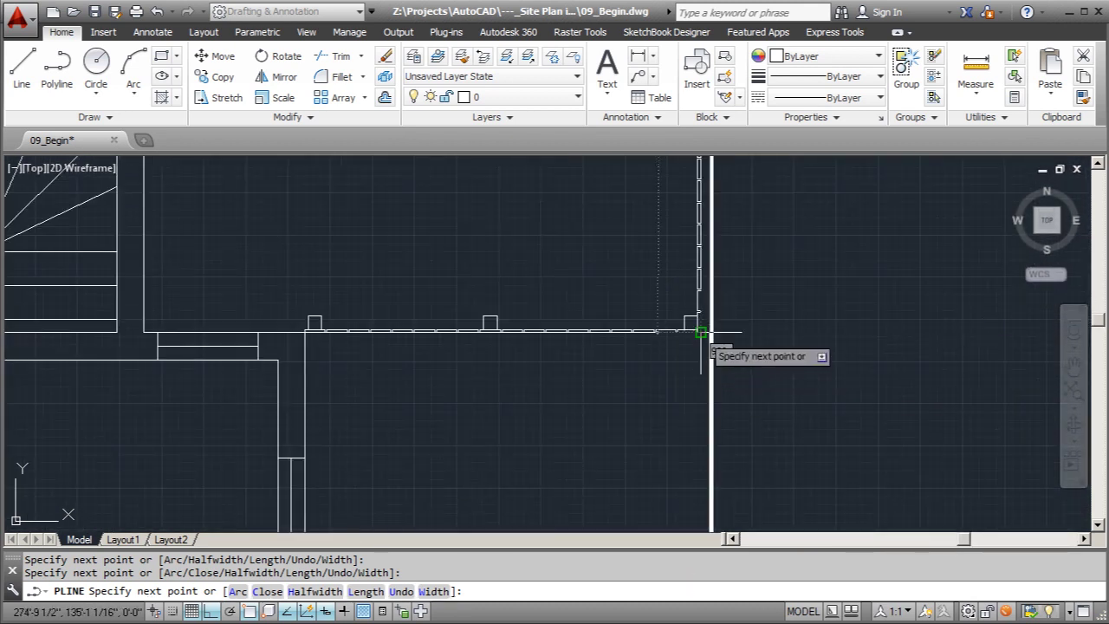
pyautogui.scroll(2, 701, 332)
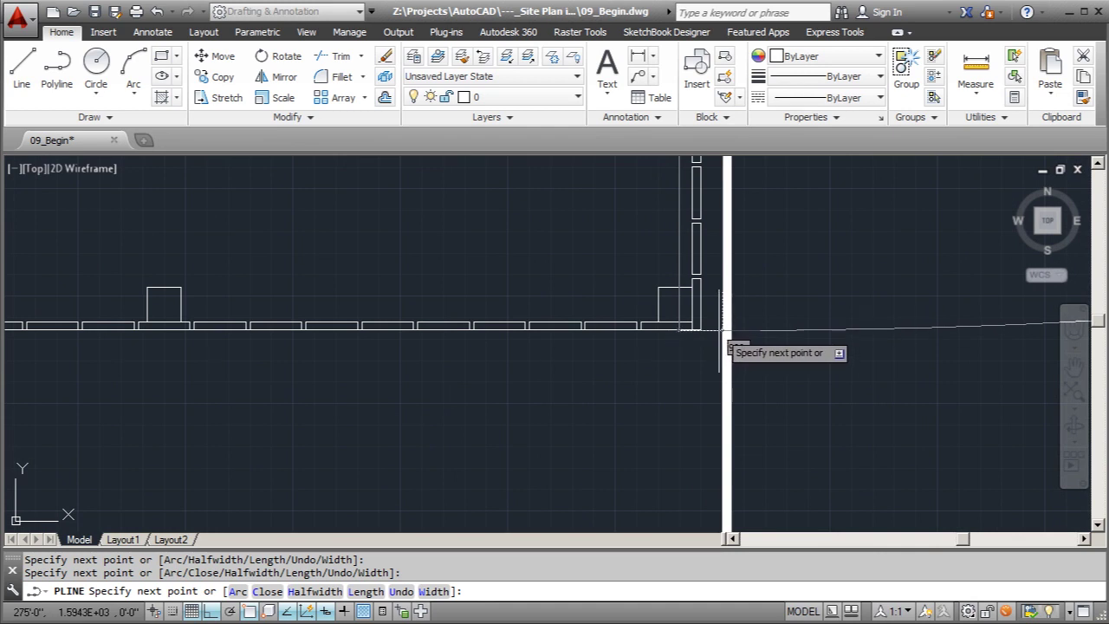
pyautogui.click(250, 613)
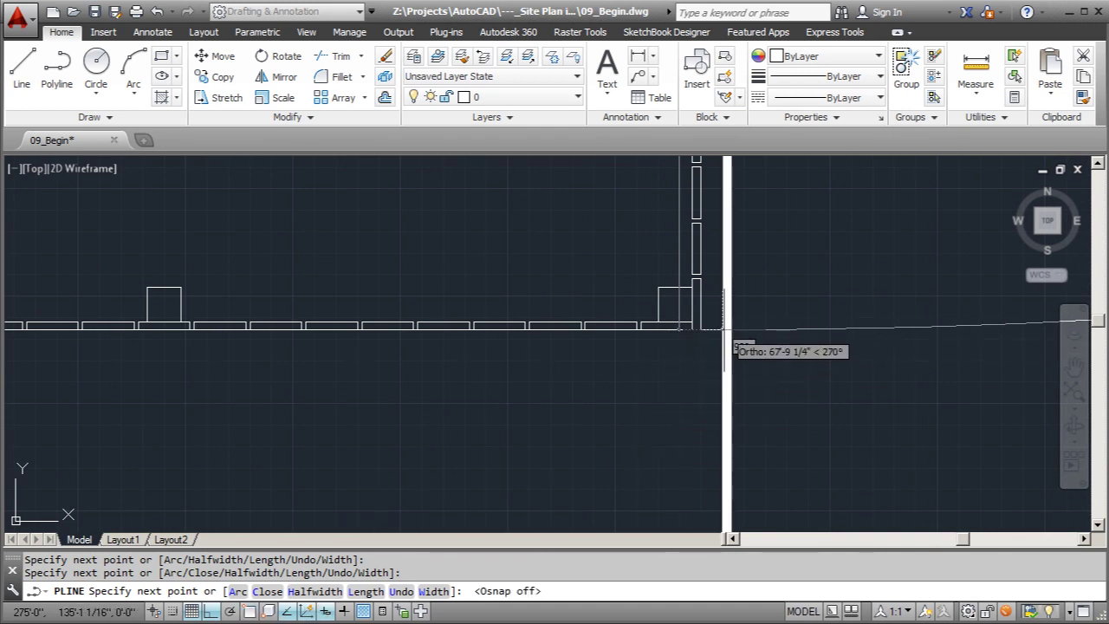
pyautogui.scroll(-5, 745, 295)
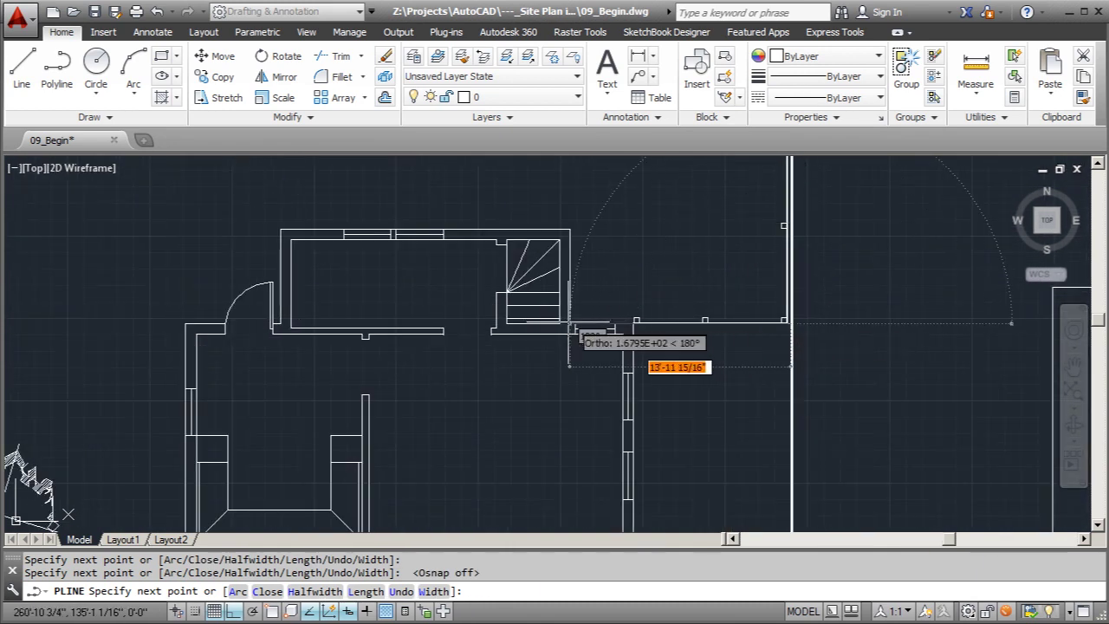
pyautogui.click(271, 612)
pyautogui.scroll(4, 574, 346)
pyautogui.scroll(-3, 641, 217)
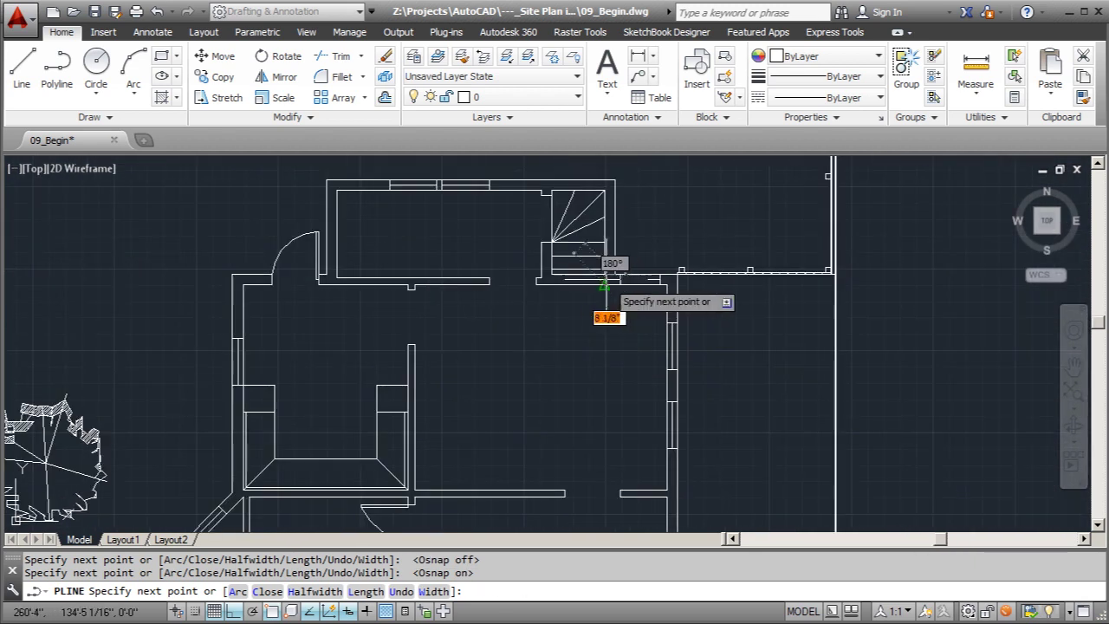
# Step: Trace the polyline around the outside of the rear room to the jamb of the back door
pyautogui.click(615, 204)
pyautogui.scroll(-3, 617, 243)
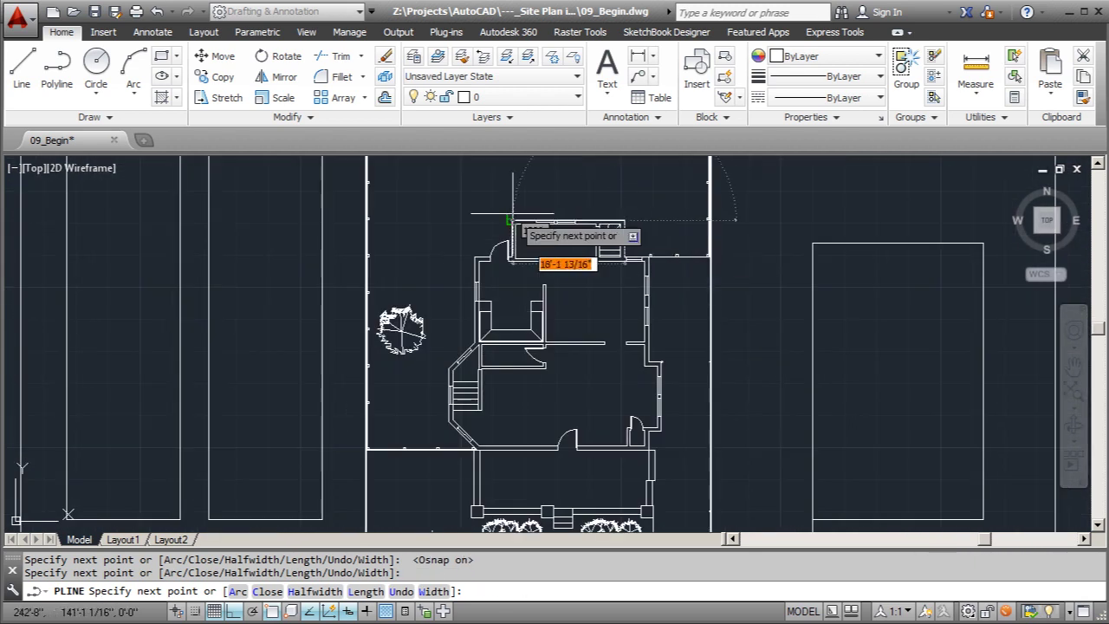
pyautogui.scroll(5, 507, 234)
pyautogui.click(498, 241)
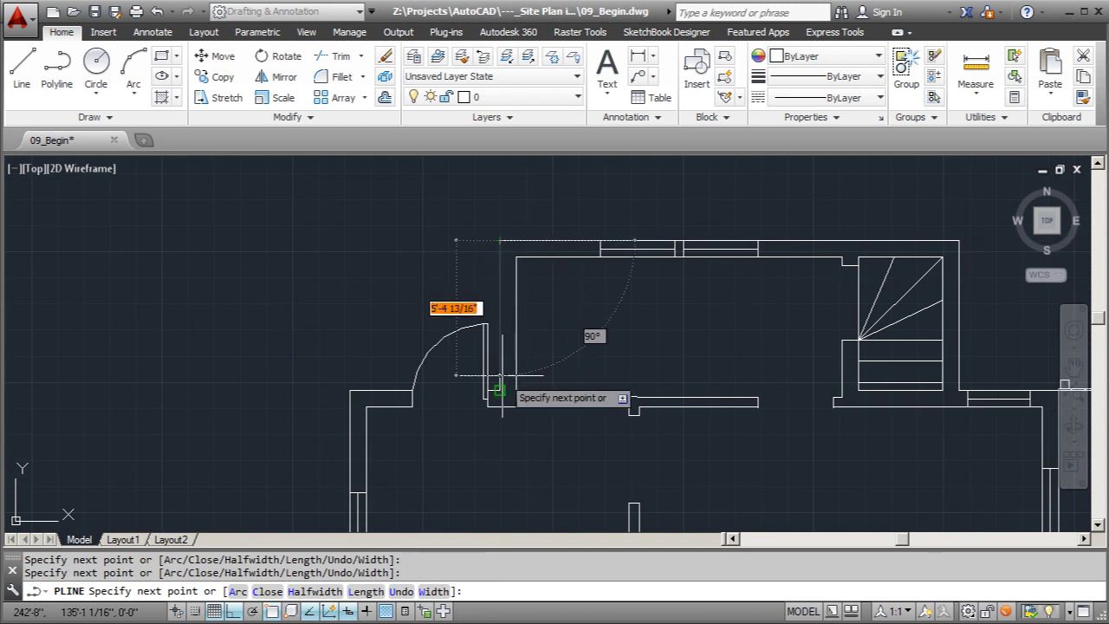
pyautogui.scroll(4, 500, 390)
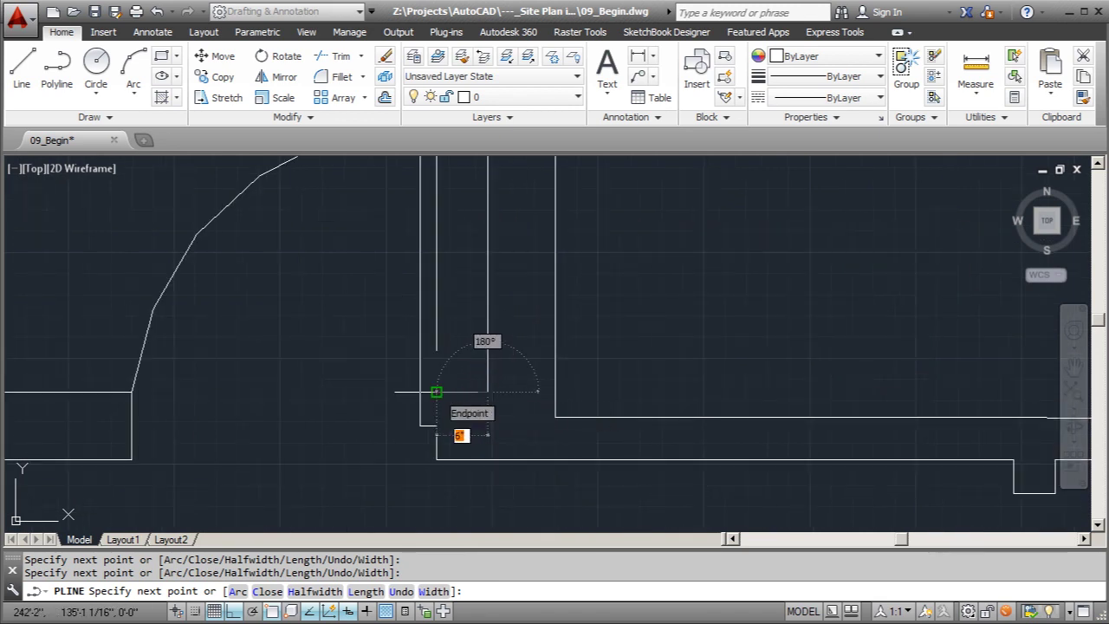
pyautogui.click(436, 391)
# Step: Continue the polyline along the open back door's leaf to its outer end and across its edge, then end it
pyautogui.scroll(-4, 433, 389)
pyautogui.scroll(5, 456, 285)
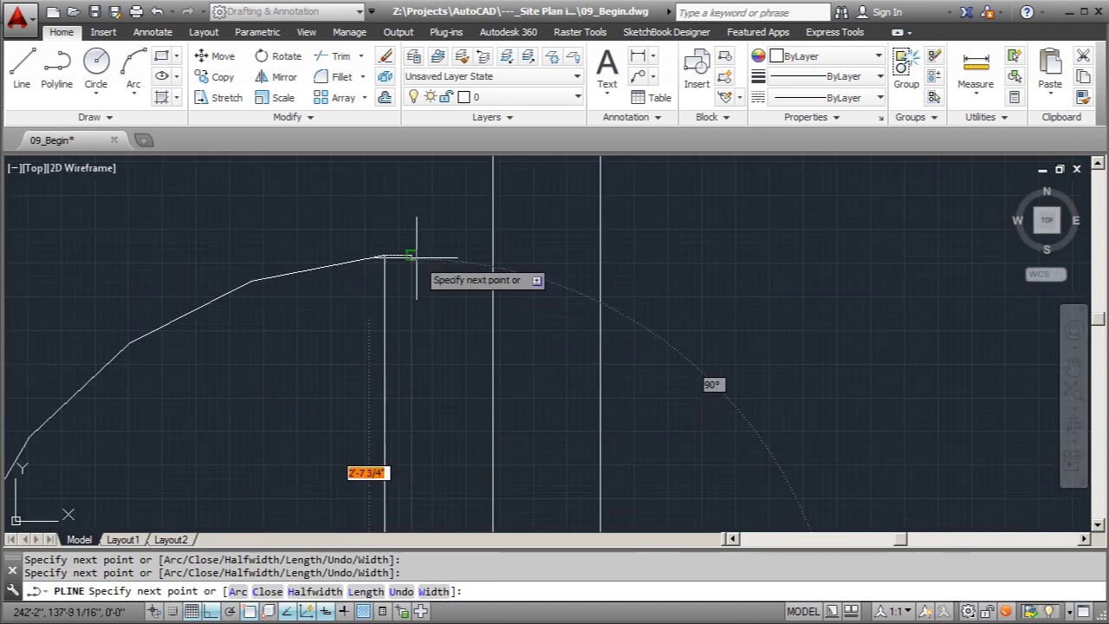
pyautogui.scroll(-2, 468, 249)
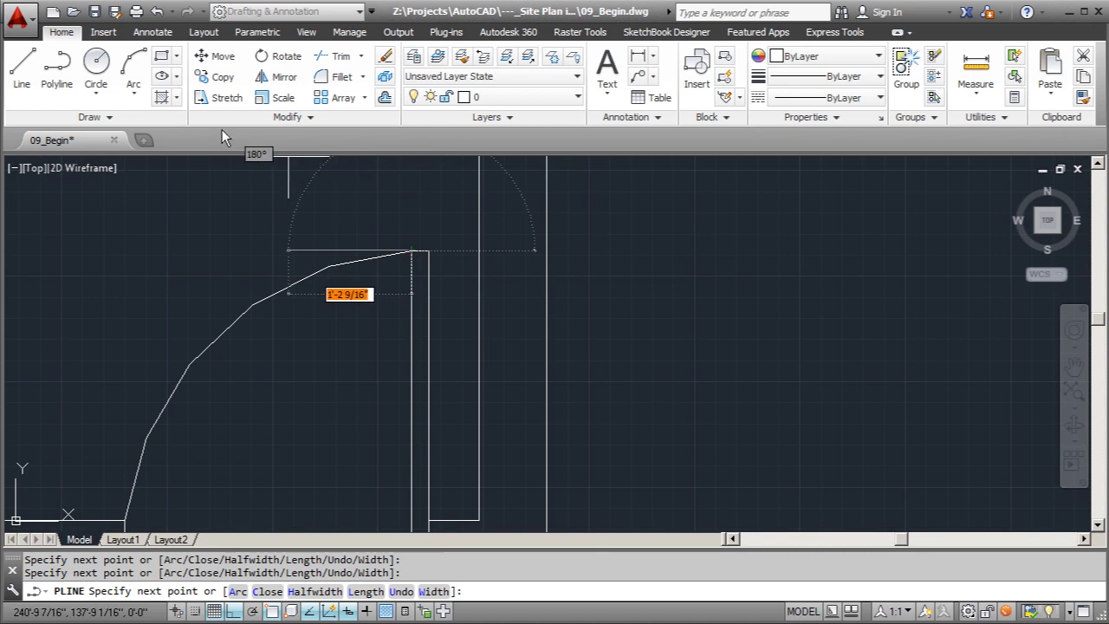
pyautogui.scroll(-3, 455, 208)
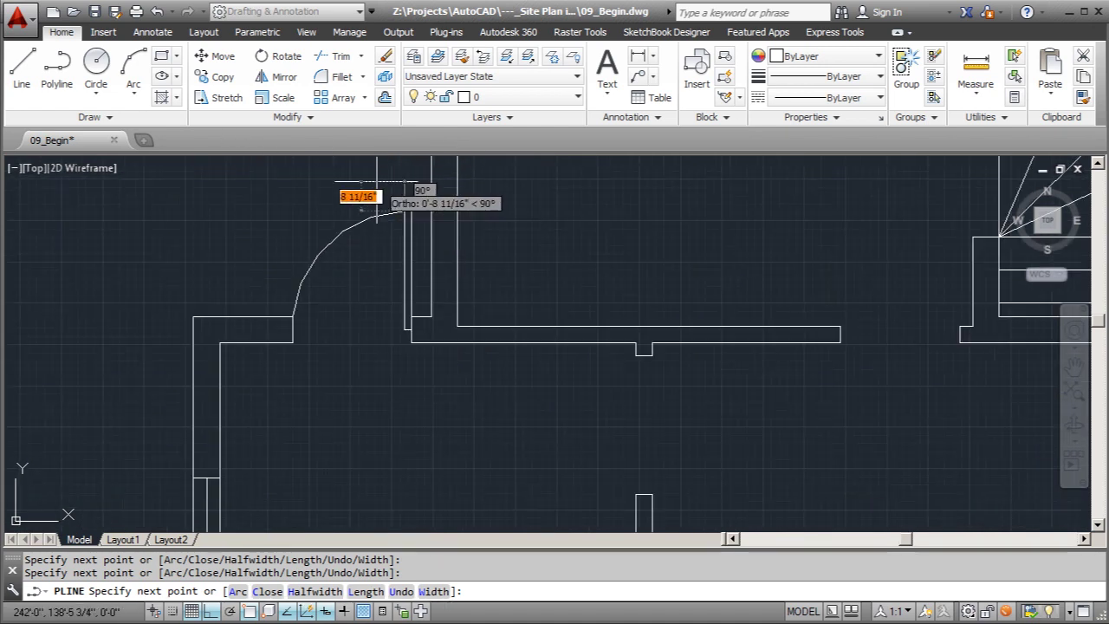
pyautogui.scroll(-4, 329, 221)
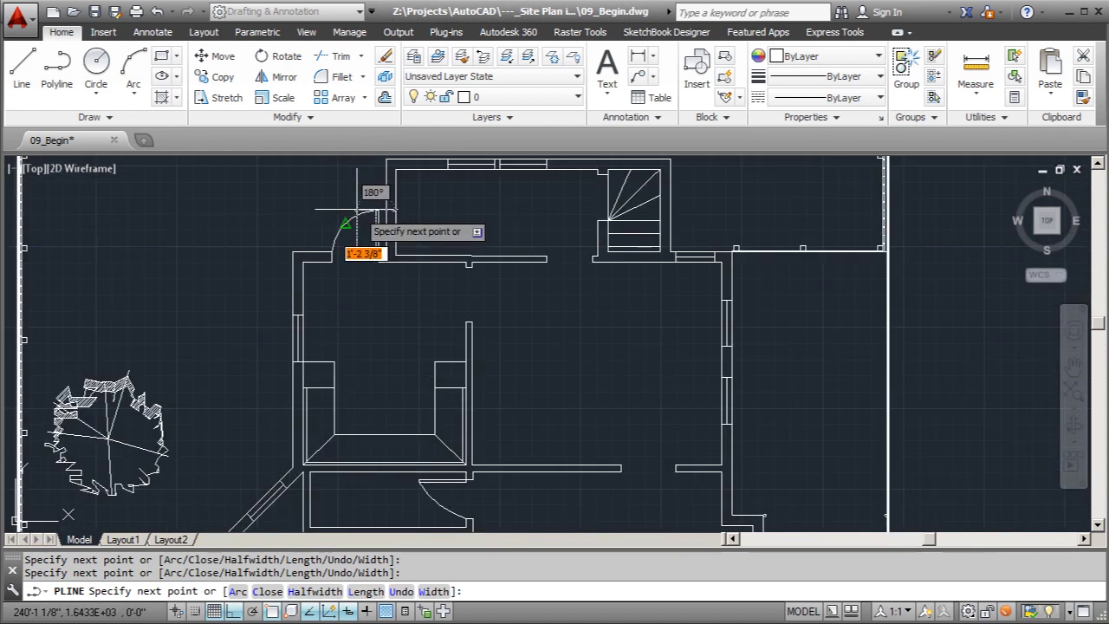
pyautogui.press('Escape')
# Step: Draw another polyline from the back door's opposite jamb around the house corner and along the west wall to the angled bay
pyautogui.rightClick(289, 197)
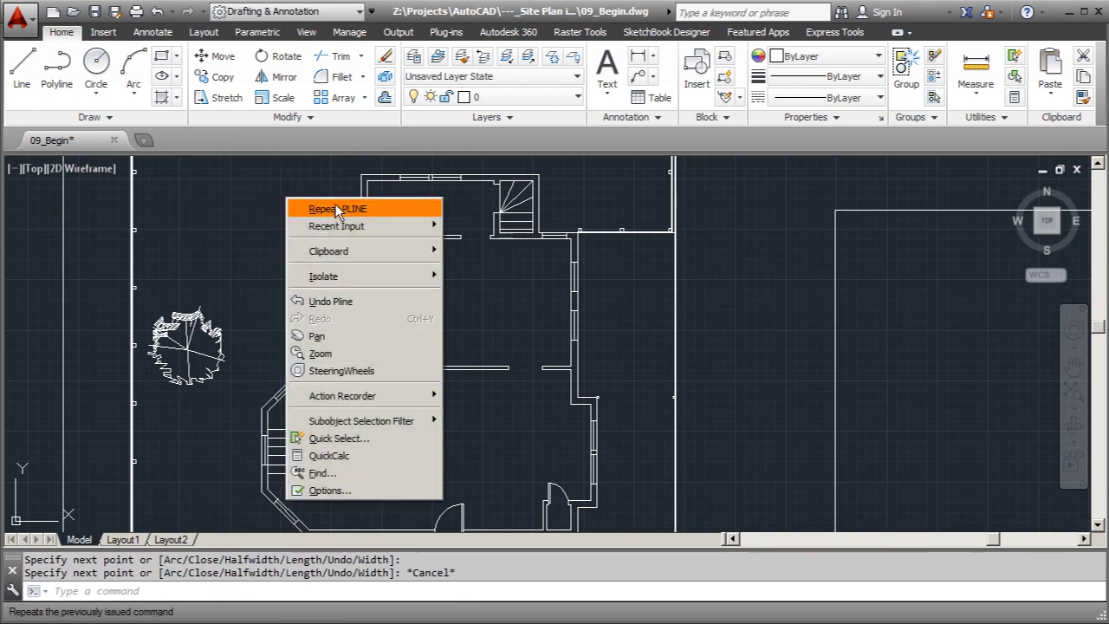
pyautogui.click(340, 206)
pyautogui.scroll(4, 319, 231)
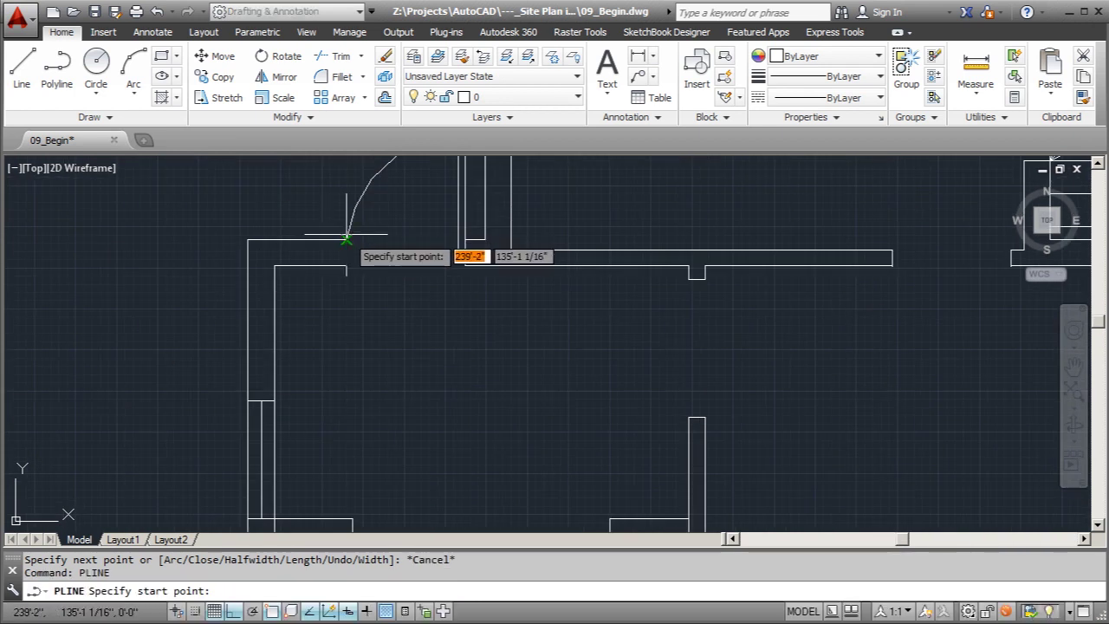
pyautogui.click(346, 239)
pyautogui.scroll(-3, 247, 240)
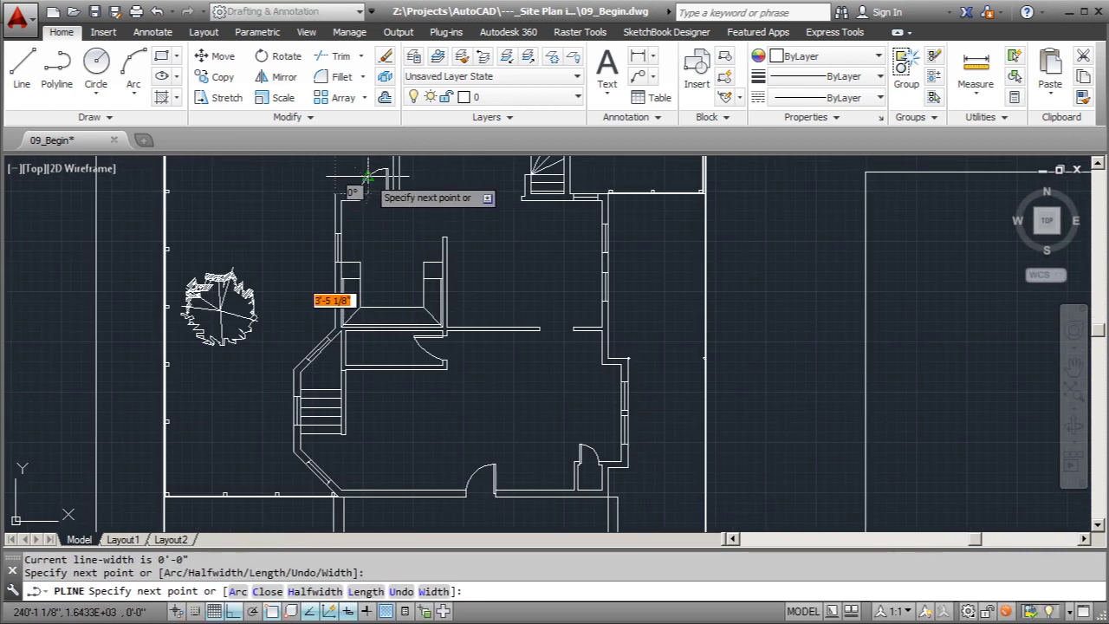
pyautogui.scroll(4, 360, 336)
pyautogui.click(396, 326)
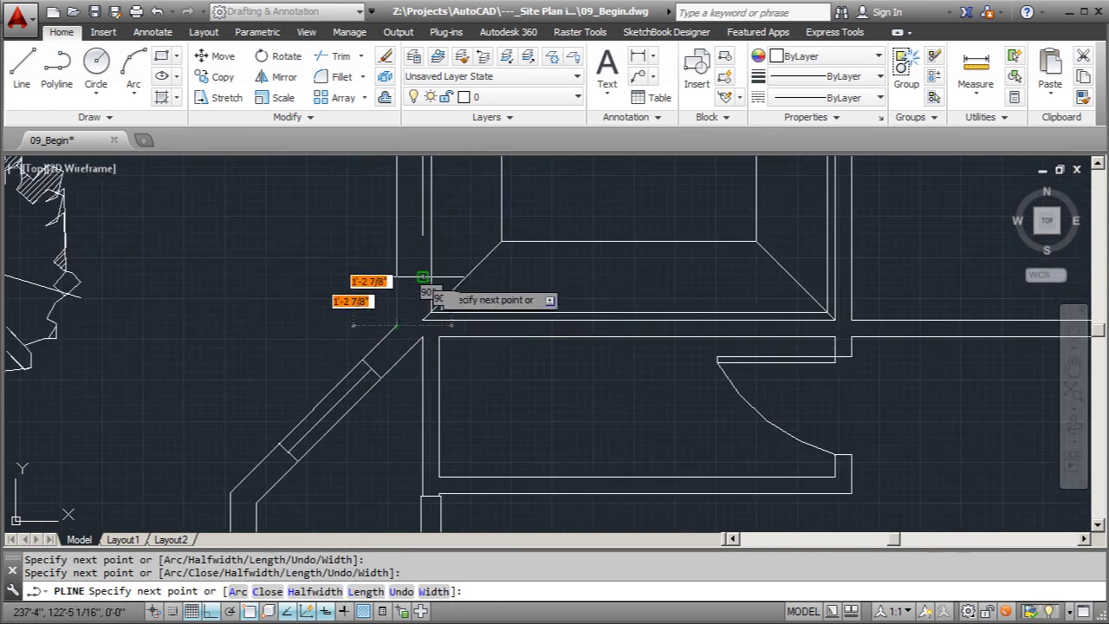
# Step: Continue the polyline around the angled bay to the last fence post and around the post to the fence, then end it
pyautogui.scroll(-3, 389, 331)
pyautogui.scroll(-3, 362, 317)
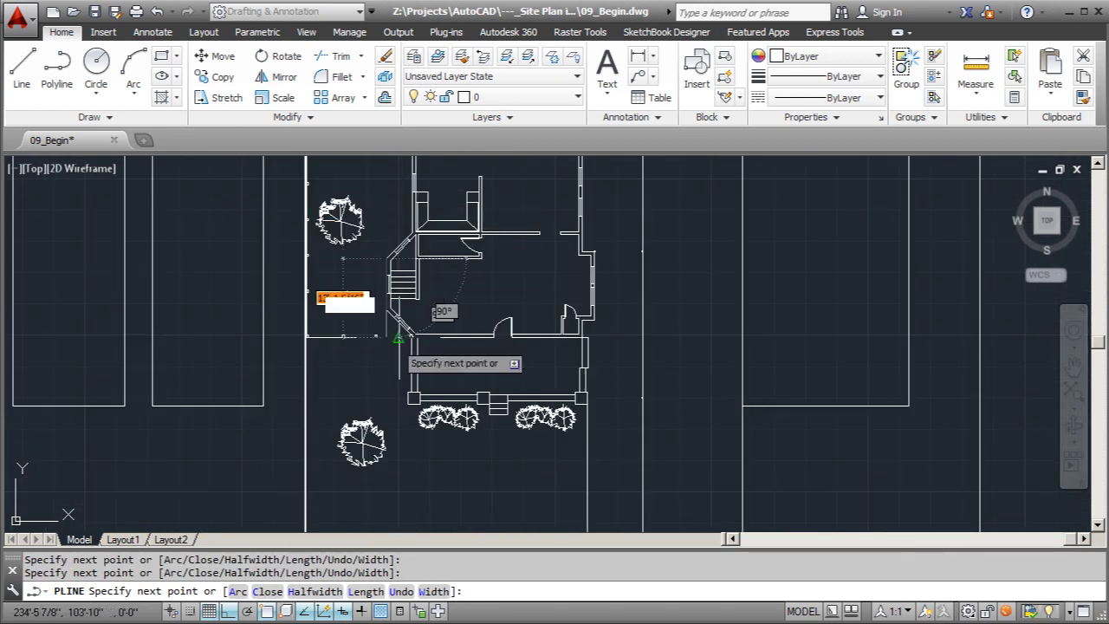
pyautogui.scroll(5, 377, 273)
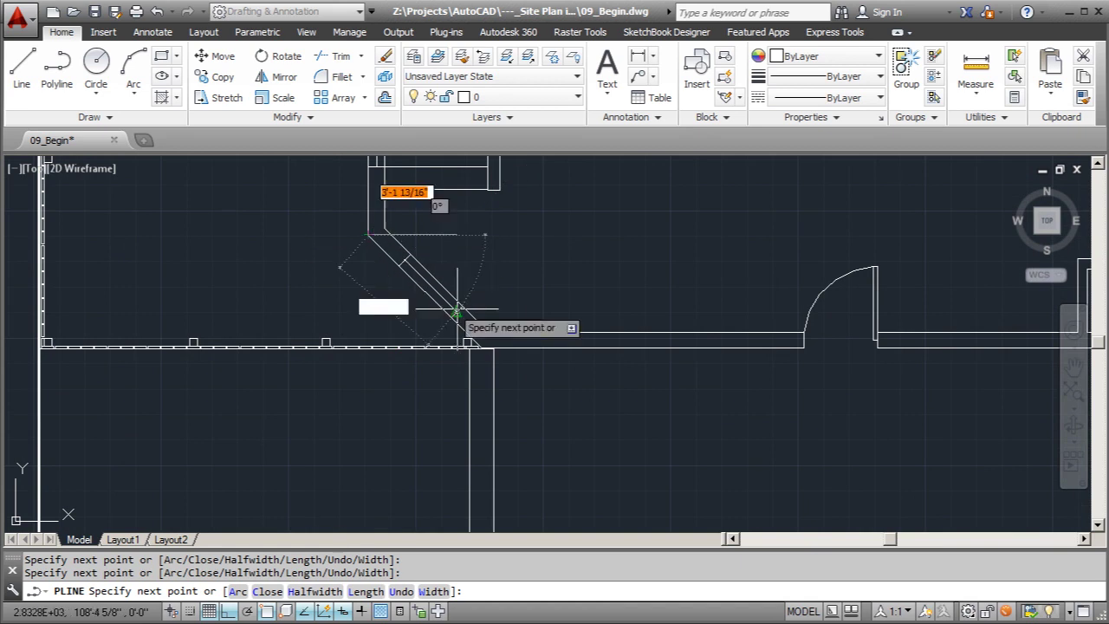
pyautogui.scroll(4, 441, 346)
pyautogui.click(438, 333)
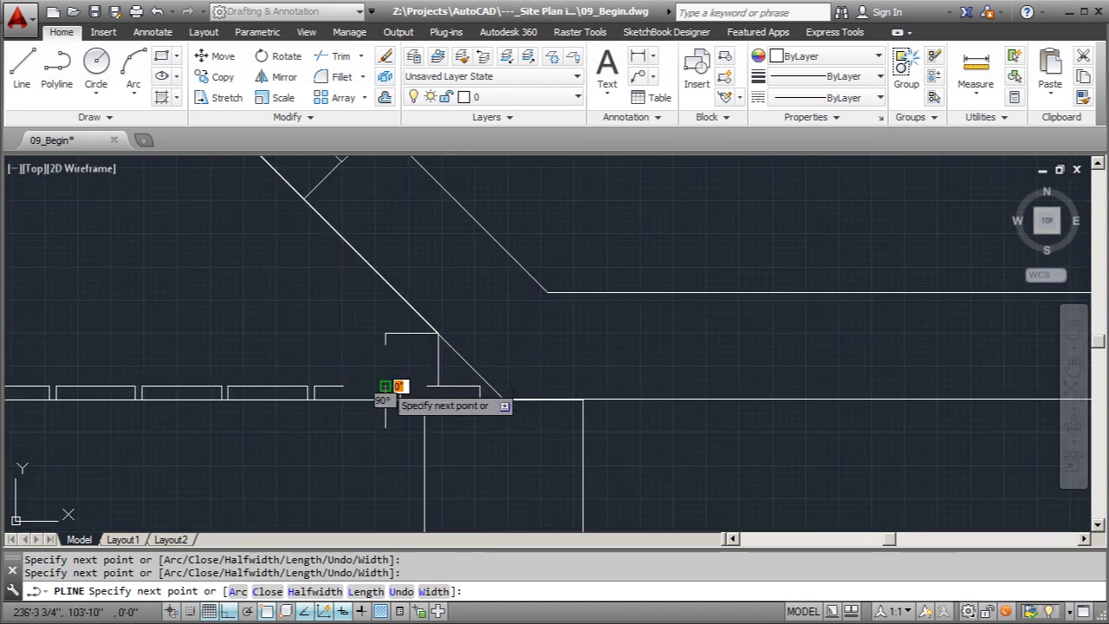
pyautogui.press('Escape')
# Step: Hatch the back yard and the front yard around the house with the AR-SAND pattern at scale 50
pyautogui.scroll(-5, 433, 390)
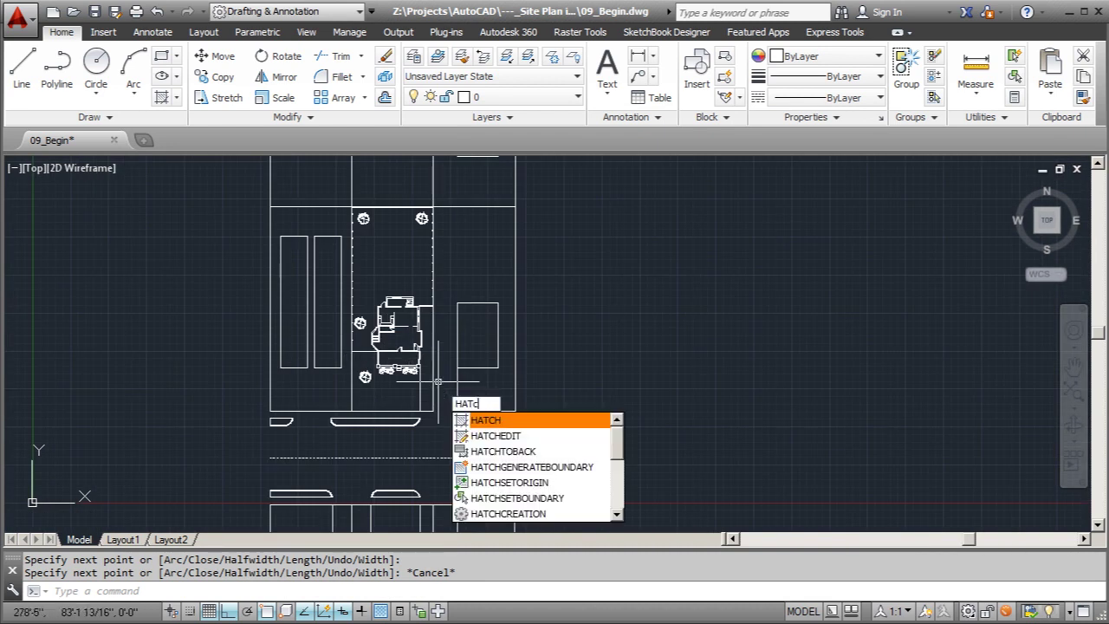
pyautogui.press('Return')
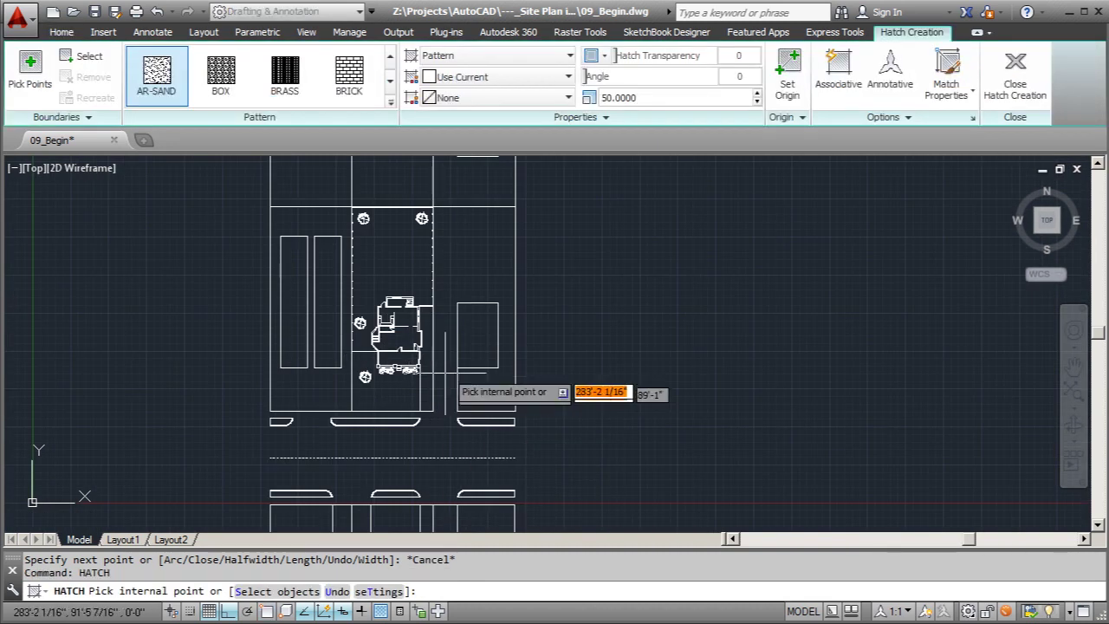
pyautogui.click(401, 247)
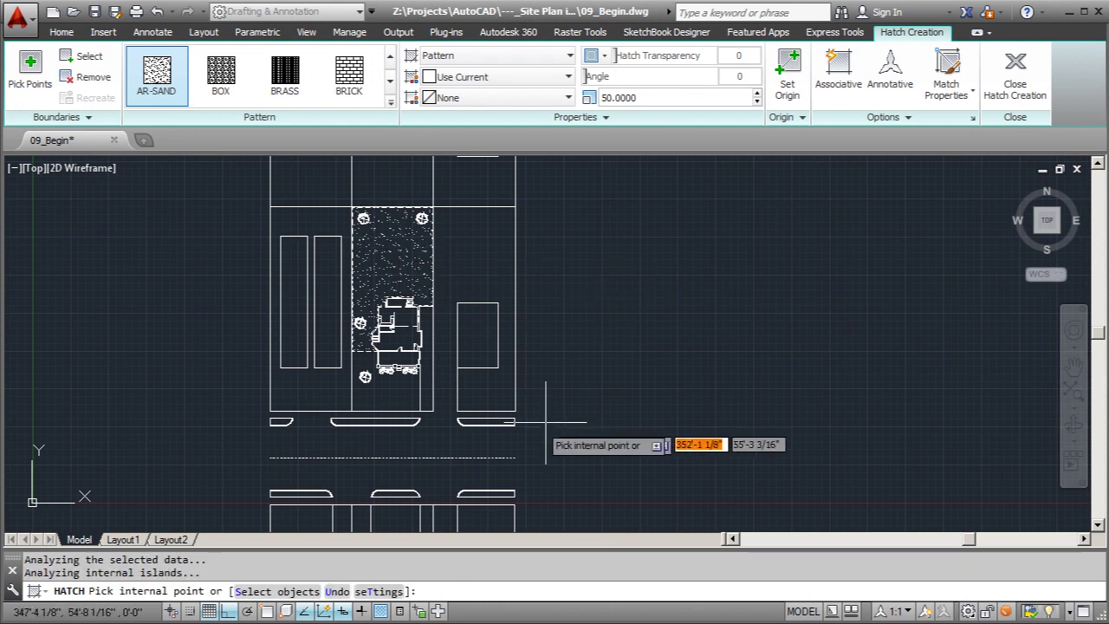
pyautogui.press('Escape')
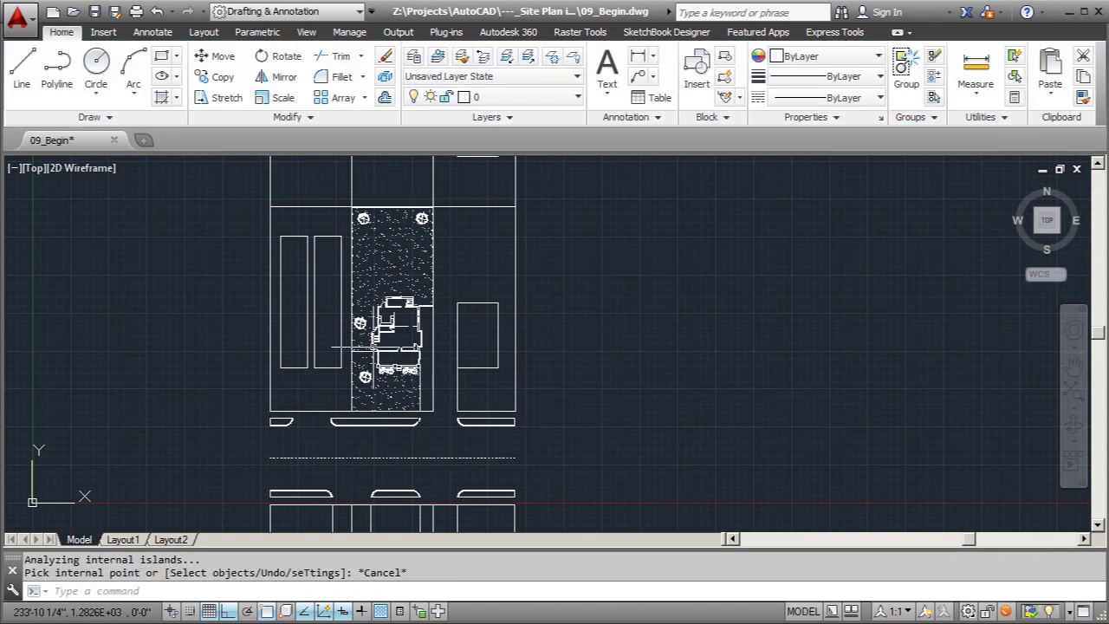
# Step: Start another AR-SAND hatch and fill the three curb strips along the north side of the street
pyautogui.scroll(3, 360, 377)
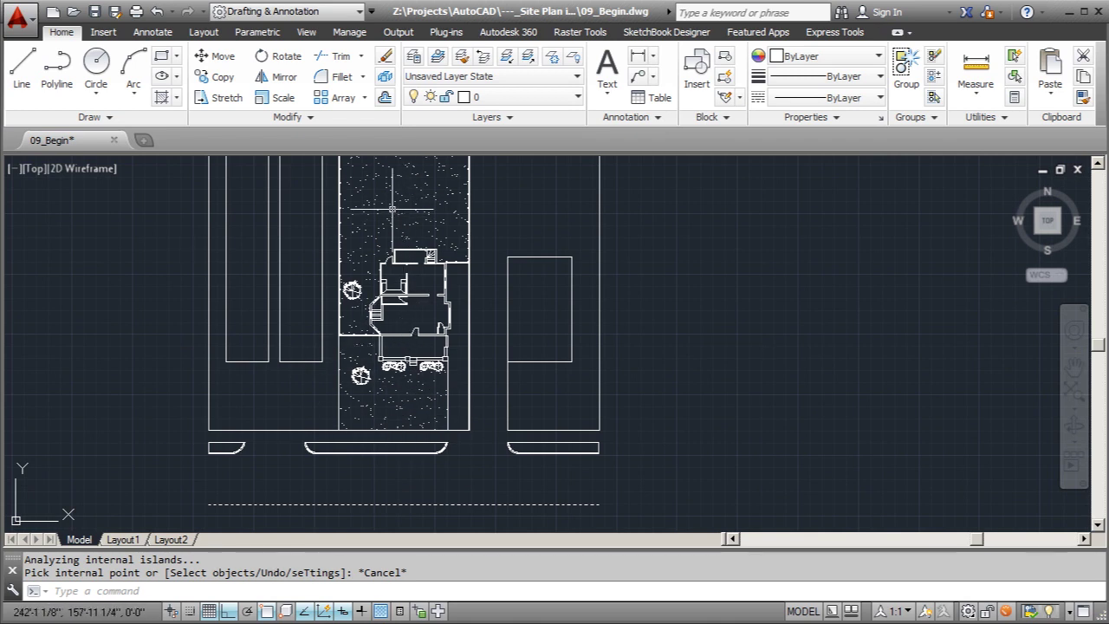
pyautogui.scroll(2, 422, 223)
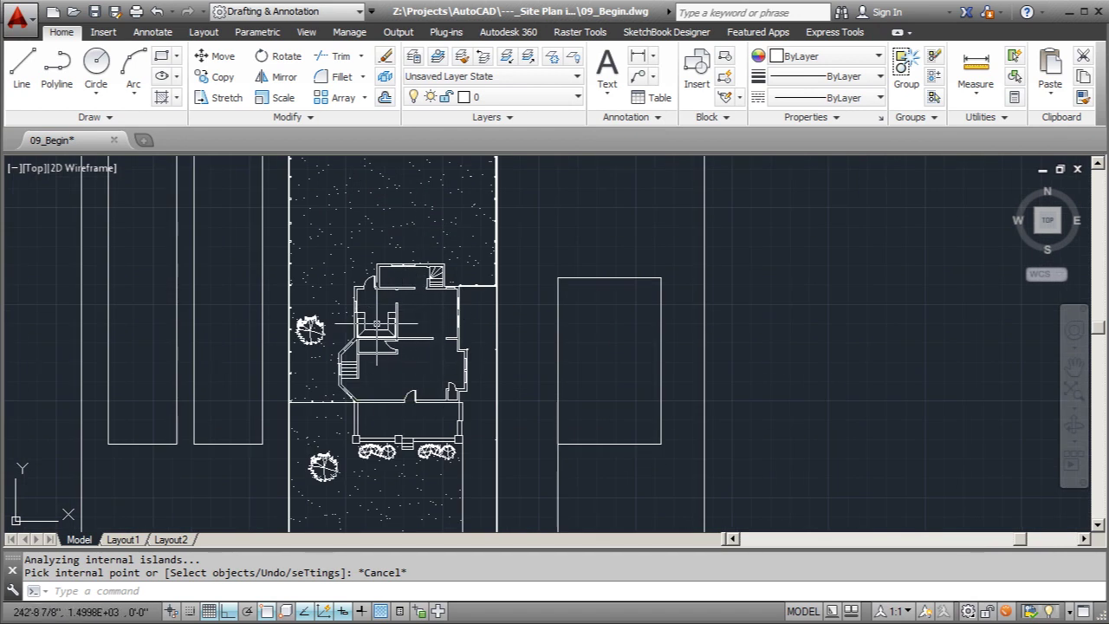
pyautogui.scroll(-2, 396, 221)
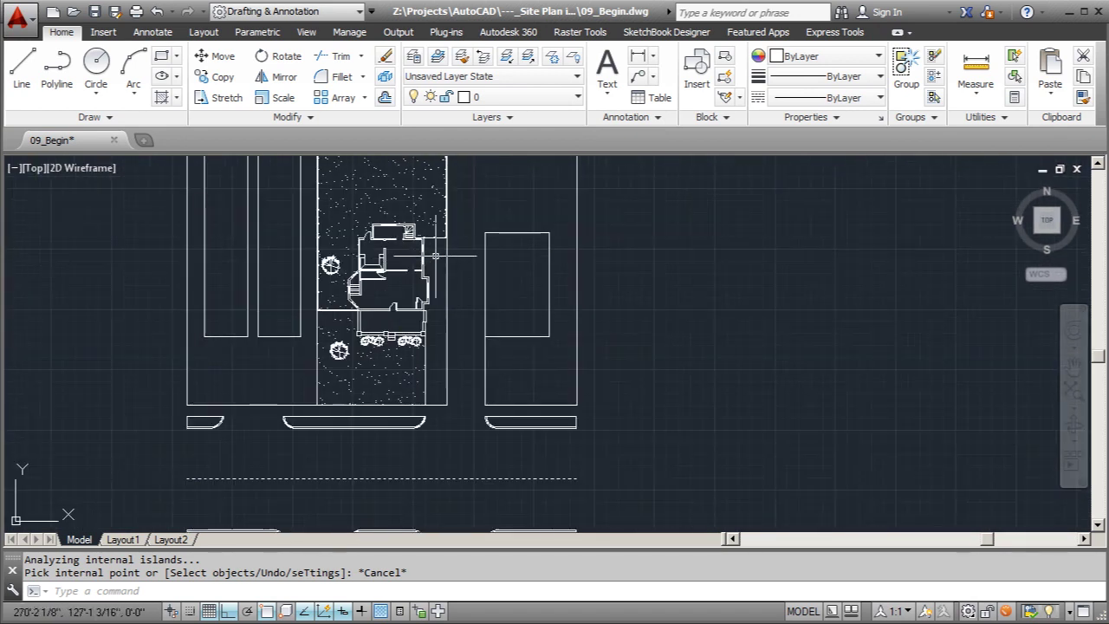
pyautogui.scroll(-2, 584, 239)
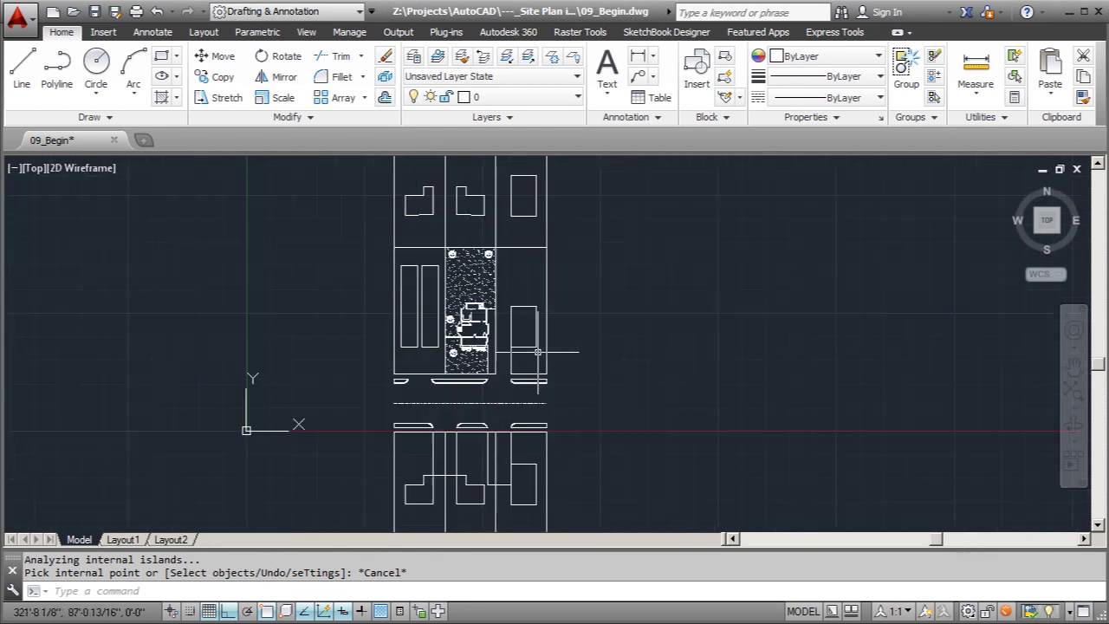
pyautogui.scroll(4, 452, 392)
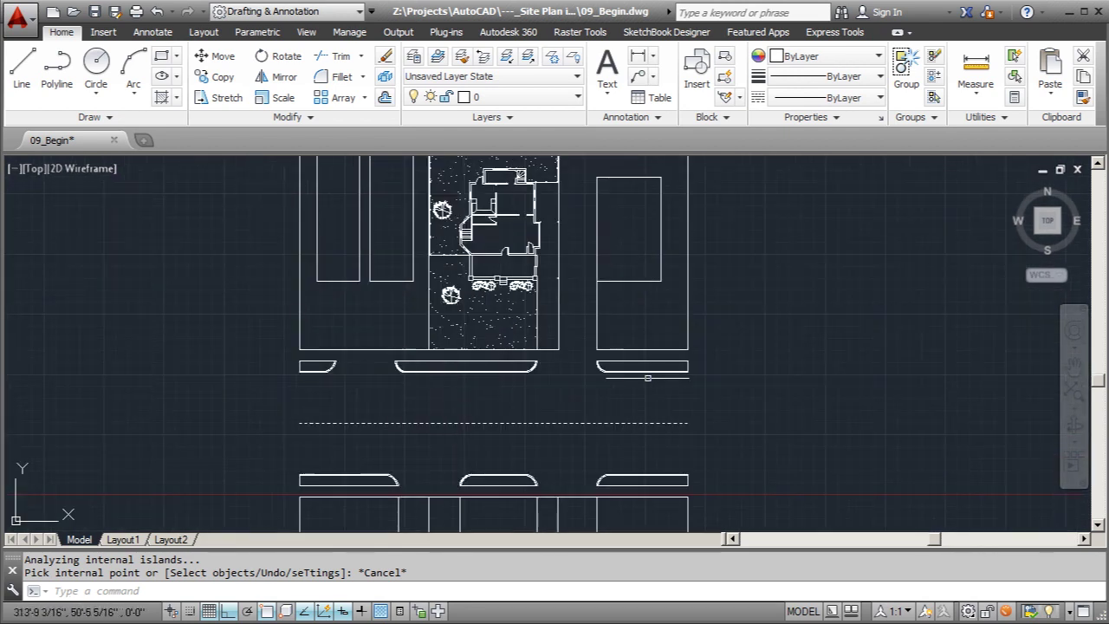
pyautogui.scroll(-2, 321, 402)
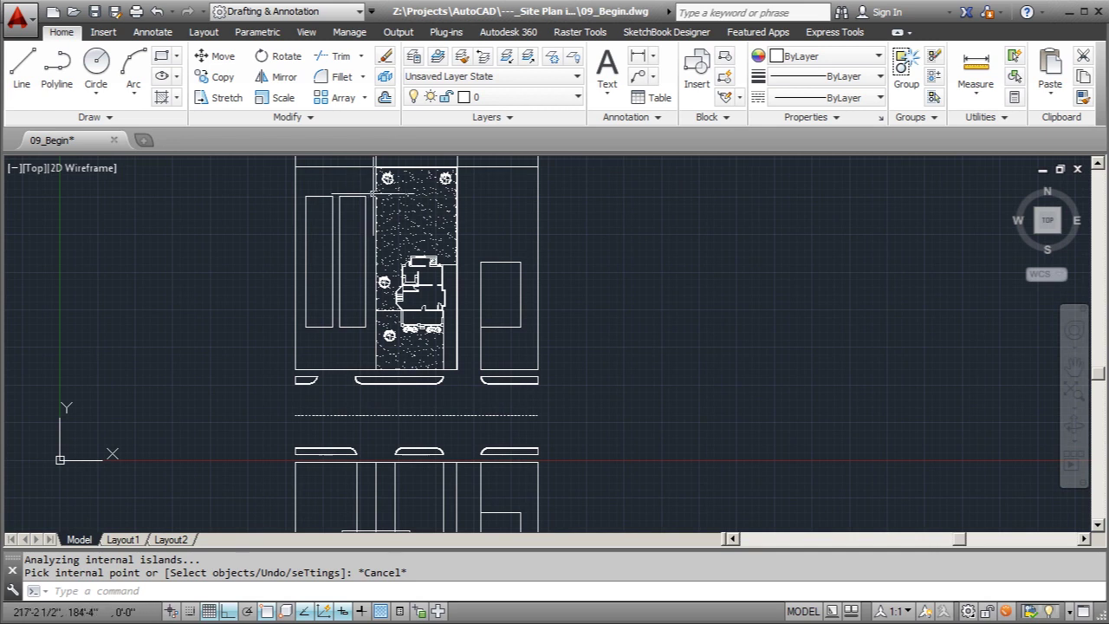
pyautogui.scroll(4, 336, 403)
pyautogui.rightClick(387, 402)
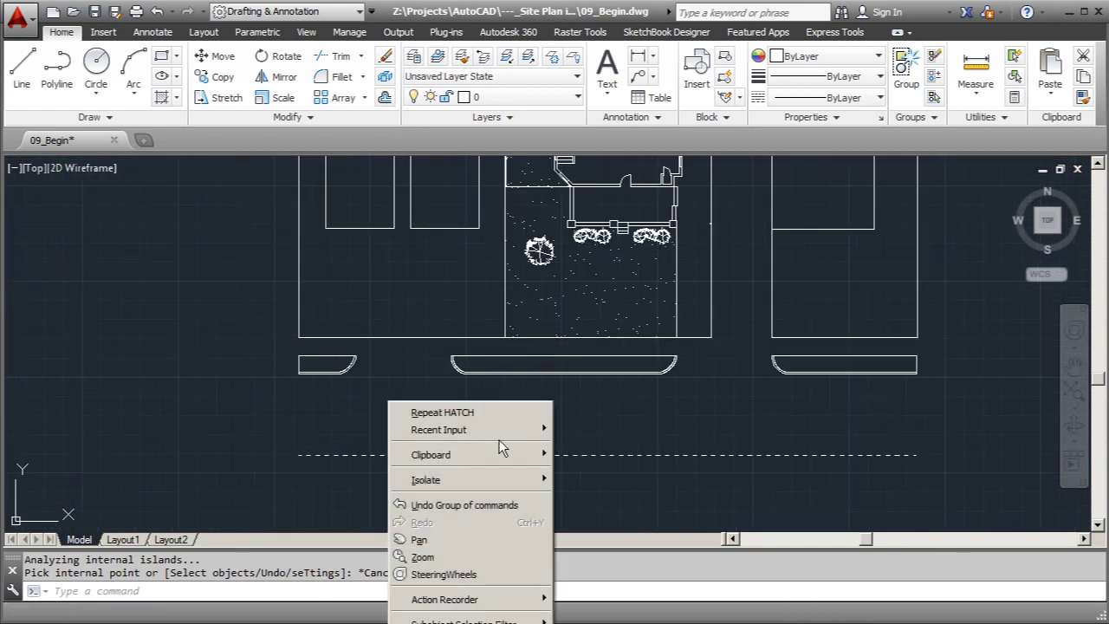
pyautogui.click(507, 413)
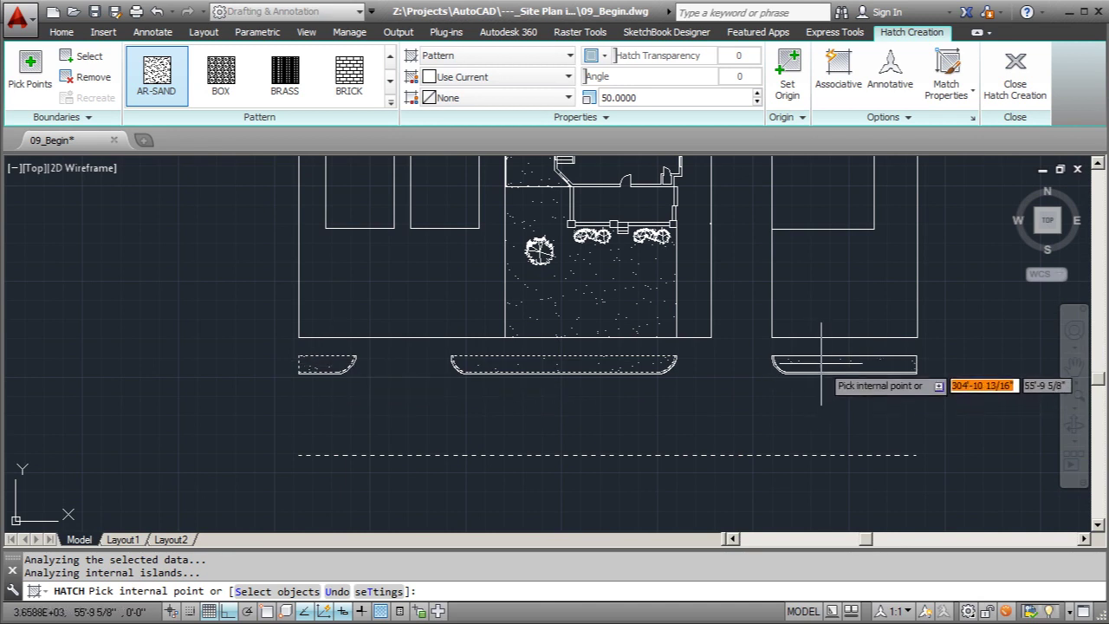
# Step: Add the three curb strips along the south side of the street to the AR-SAND hatch
pyautogui.scroll(-3, 780, 347)
pyautogui.scroll(4, 684, 390)
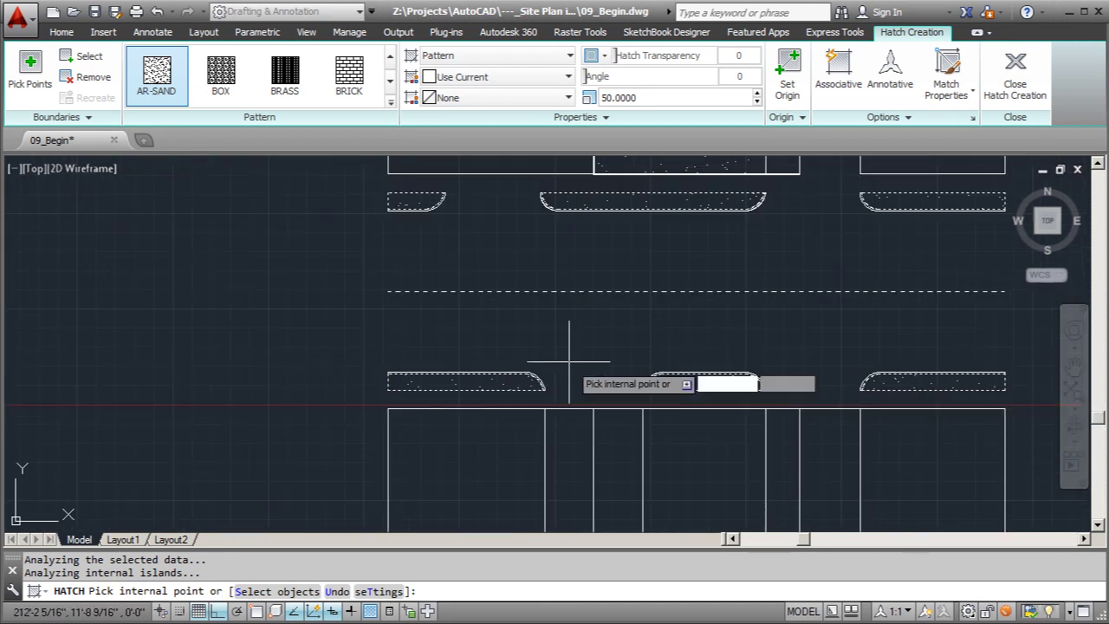
pyautogui.scroll(-3, 571, 350)
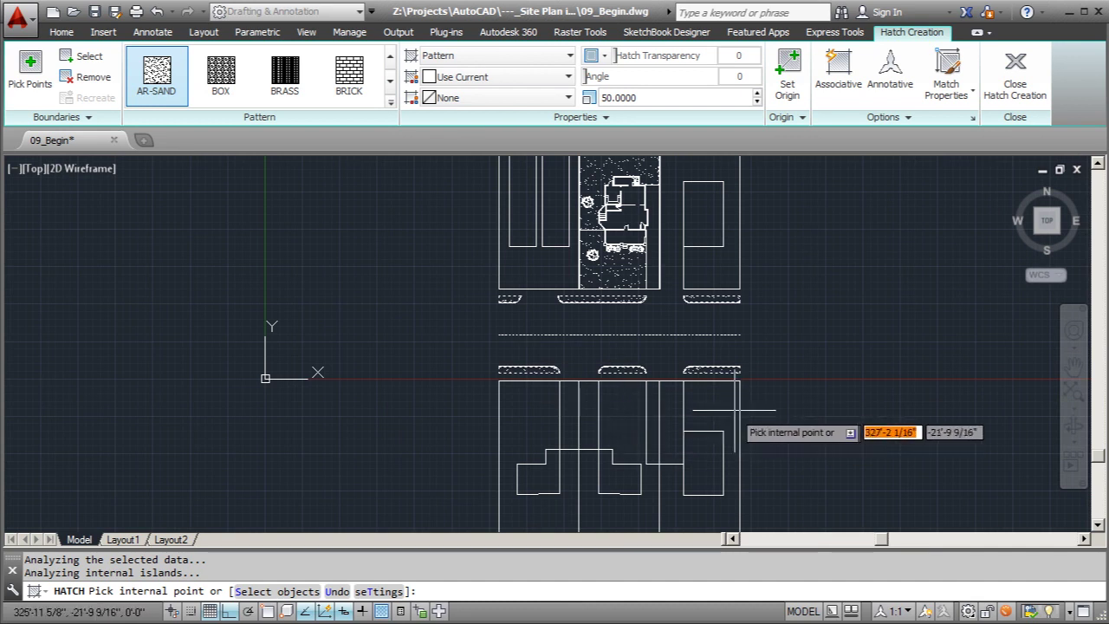
pyautogui.scroll(-3, 617, 431)
pyautogui.scroll(3, 568, 451)
pyautogui.scroll(-3, 562, 452)
pyautogui.scroll(3, 636, 473)
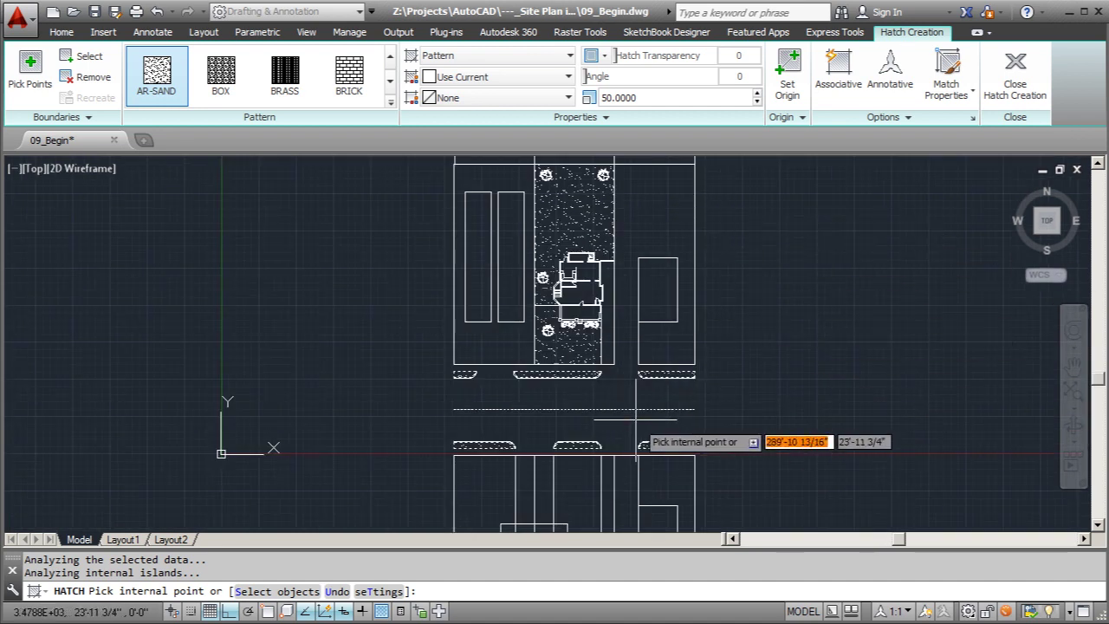
pyautogui.scroll(-2, 636, 455)
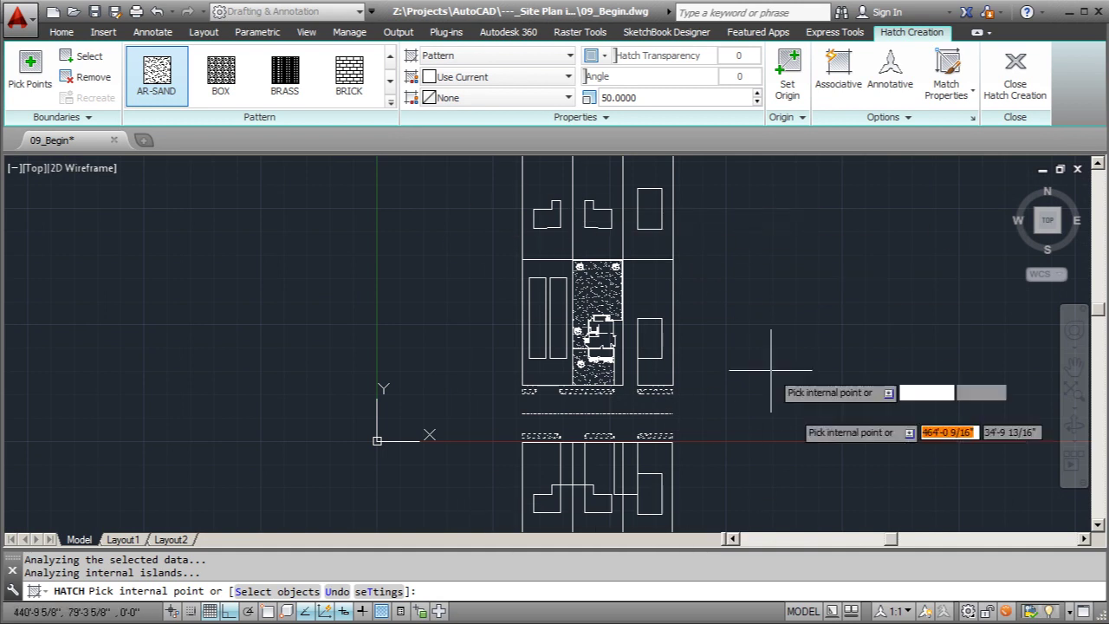